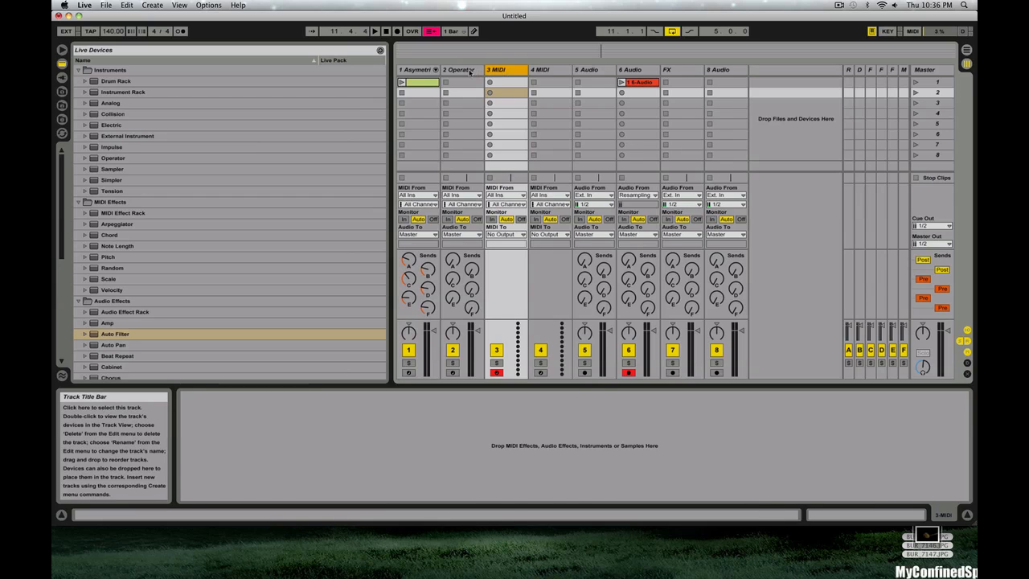
Arm the Operator track for recording and review the envelope settings of oscillators B and A.
{"action": "left_click", "coordinate": [470, 71]}
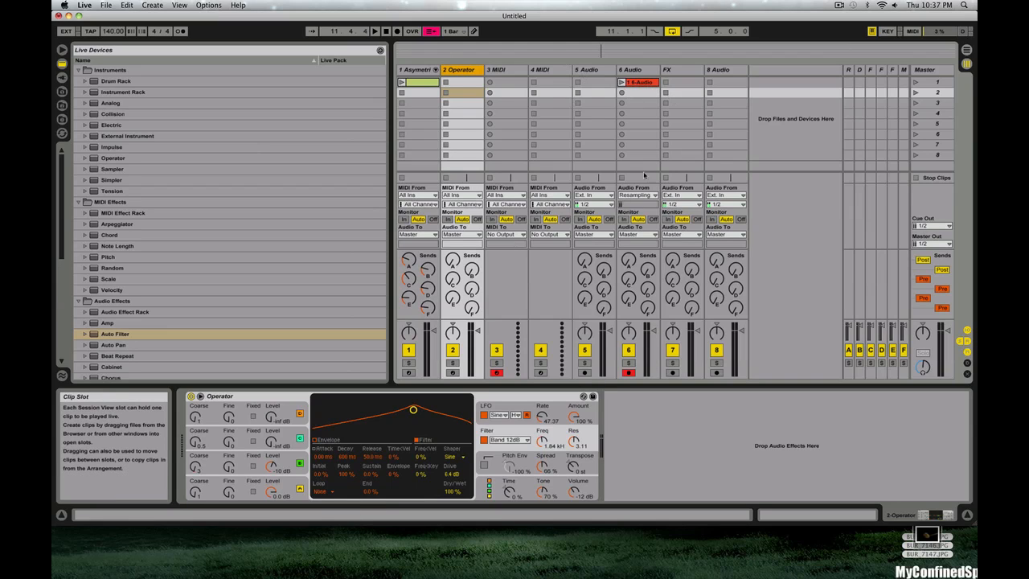
{"action": "left_click", "coordinate": [453, 372]}
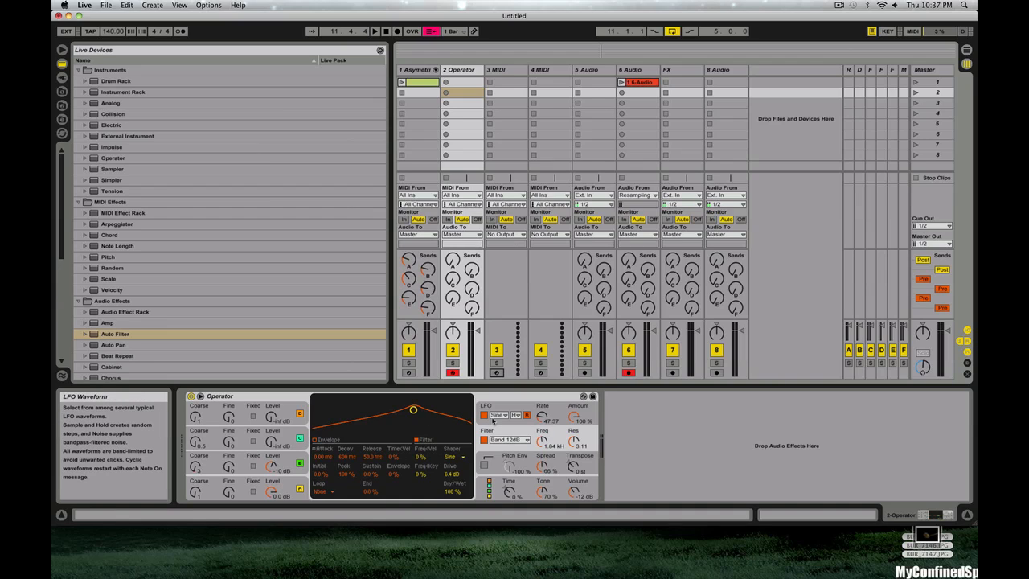
{"action": "left_click", "coordinate": [287, 463]}
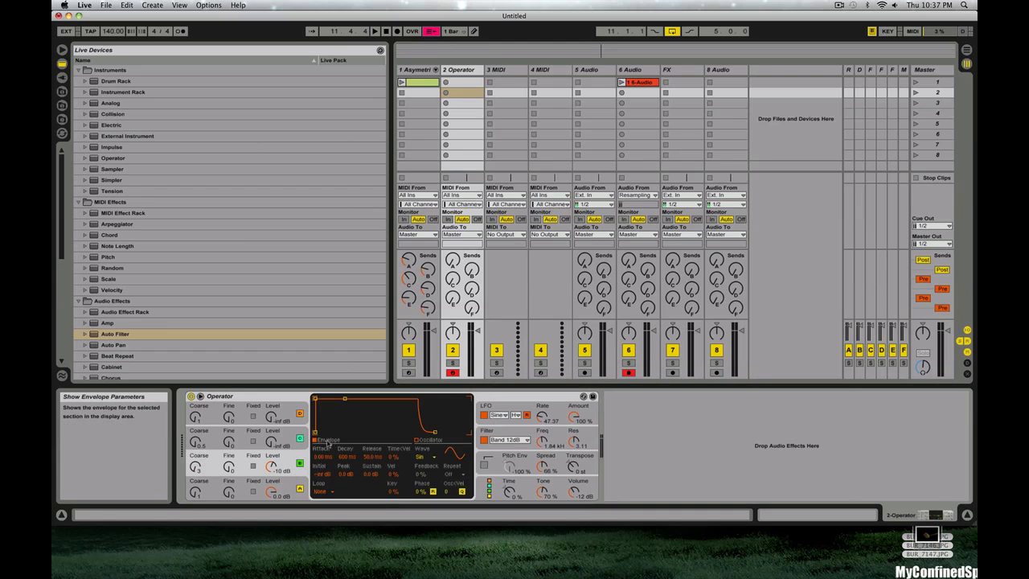
{"action": "left_click", "coordinate": [287, 488]}
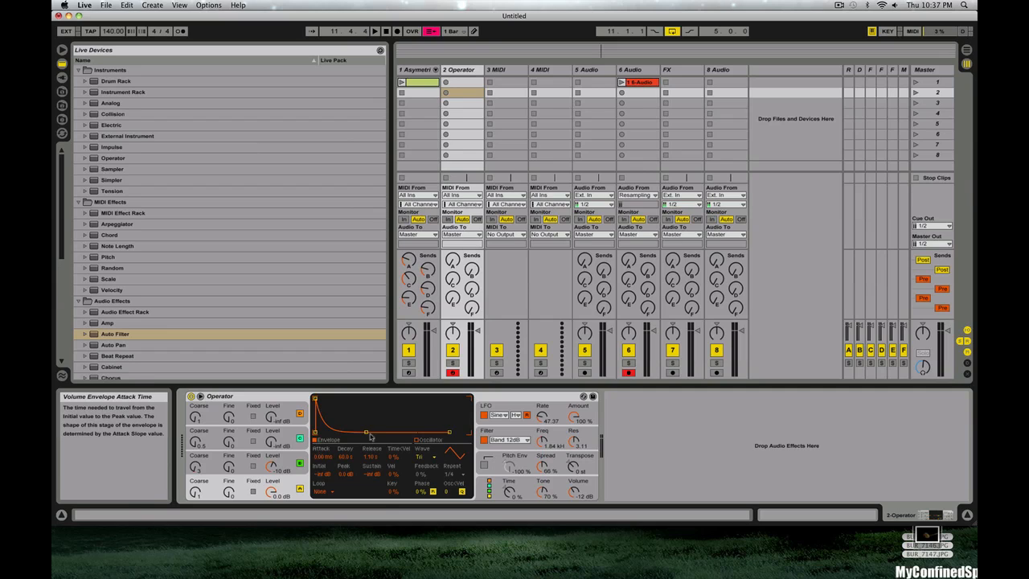
{"action": "left_click", "coordinate": [463, 76]}
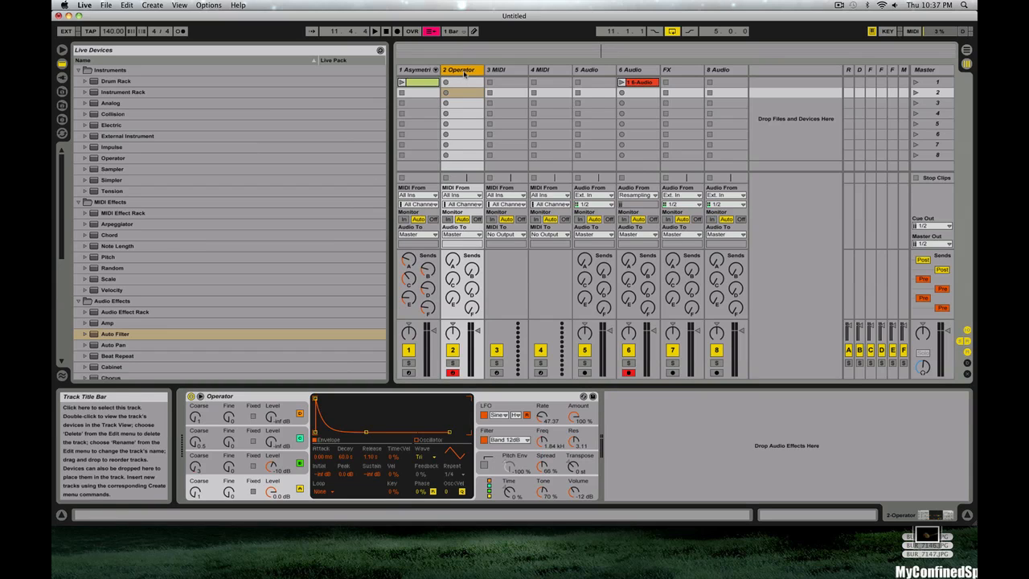
Start recording into the second clip slot of the 6 Audio track and show Operator's filter settings.
{"action": "left_click", "coordinate": [621, 93]}
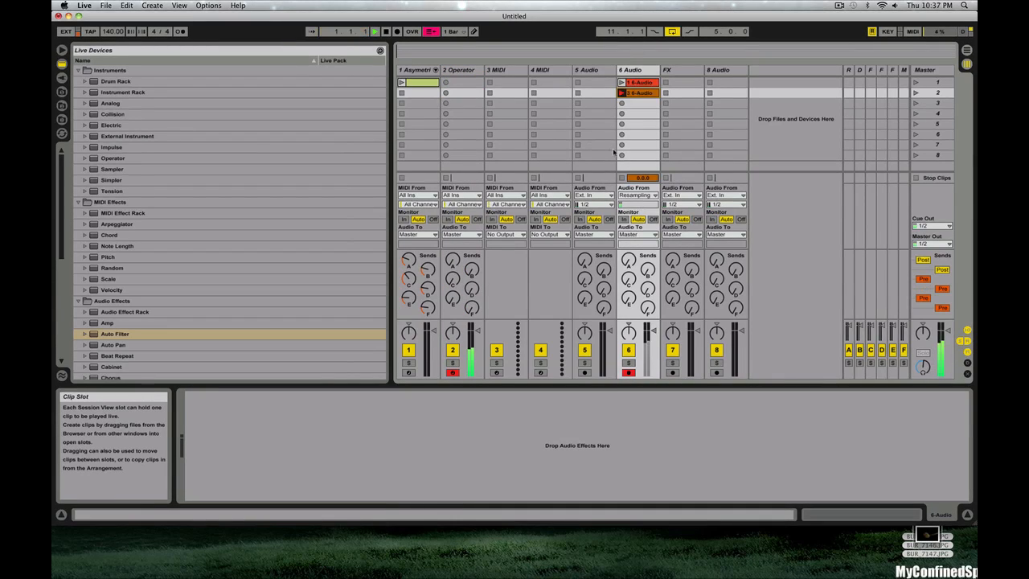
{"action": "left_click", "coordinate": [458, 71]}
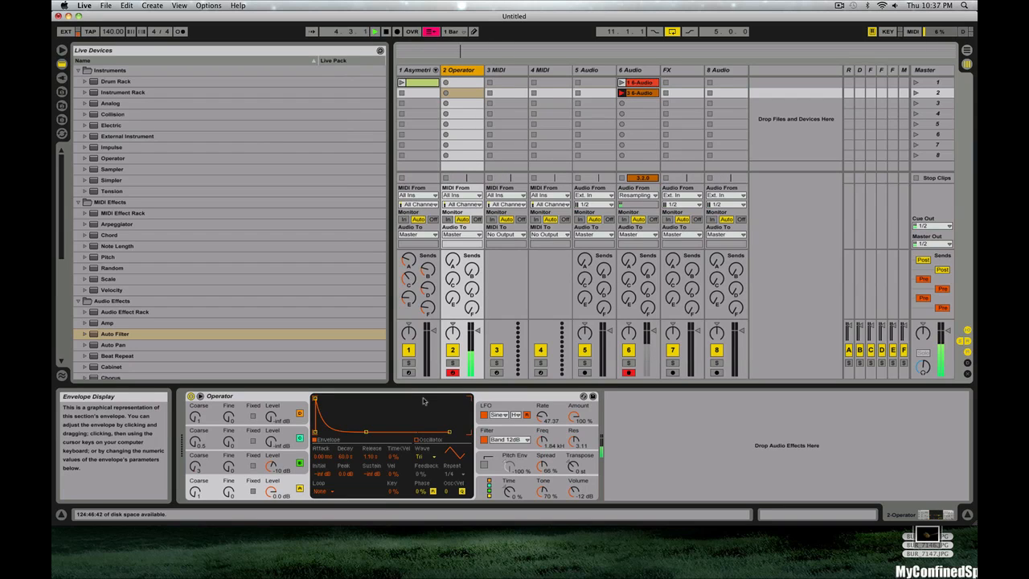
{"action": "left_click", "coordinate": [502, 433]}
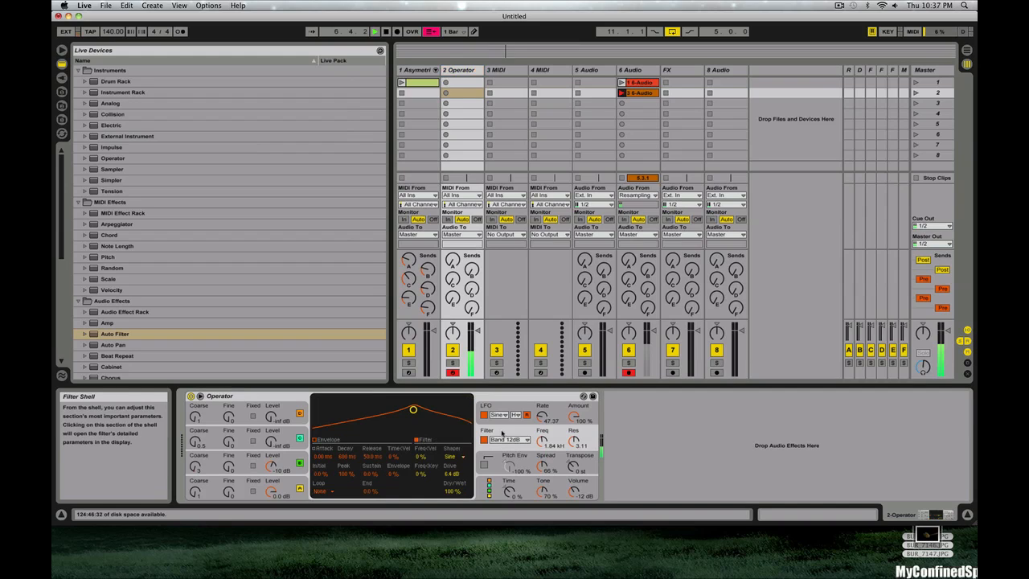
Sweep Operator's filter frequency while recording, lowering resonance to 0.77 and LFO rate to 44.35, finish at 87.5 Hz, and stop playback.
{"action": "left_click_drag", "start_coordinate": [413, 405], "coordinate": [374, 410]}
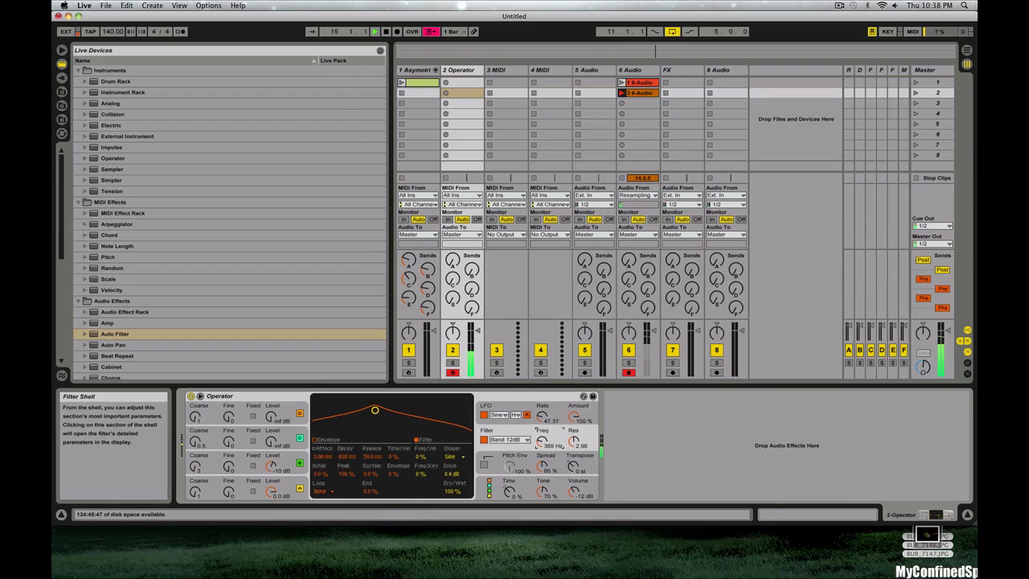
{"action": "left_click_drag", "start_coordinate": [573, 441], "coordinate": [573, 453]}
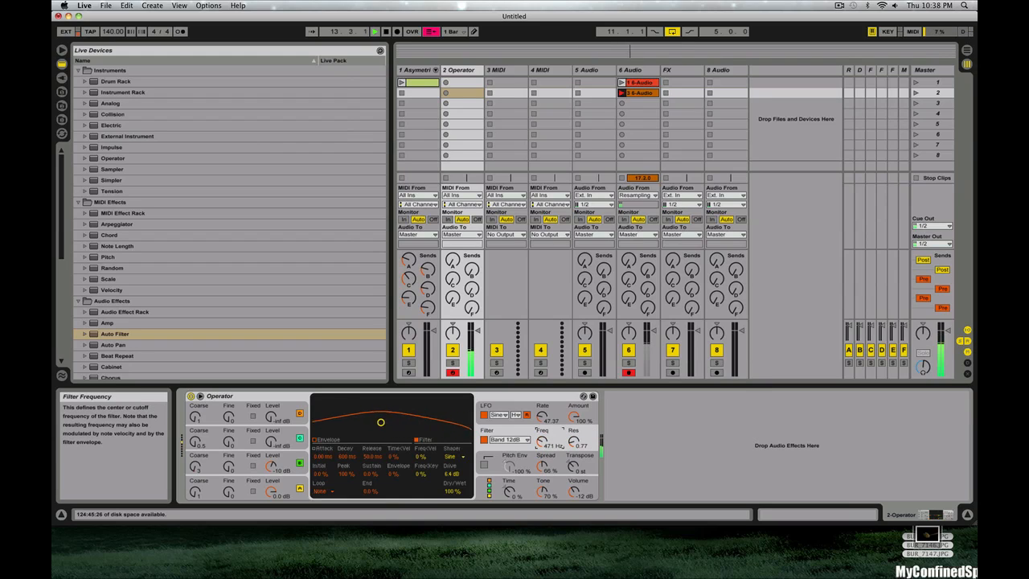
{"action": "left_click_drag", "start_coordinate": [380, 421], "coordinate": [357, 421]}
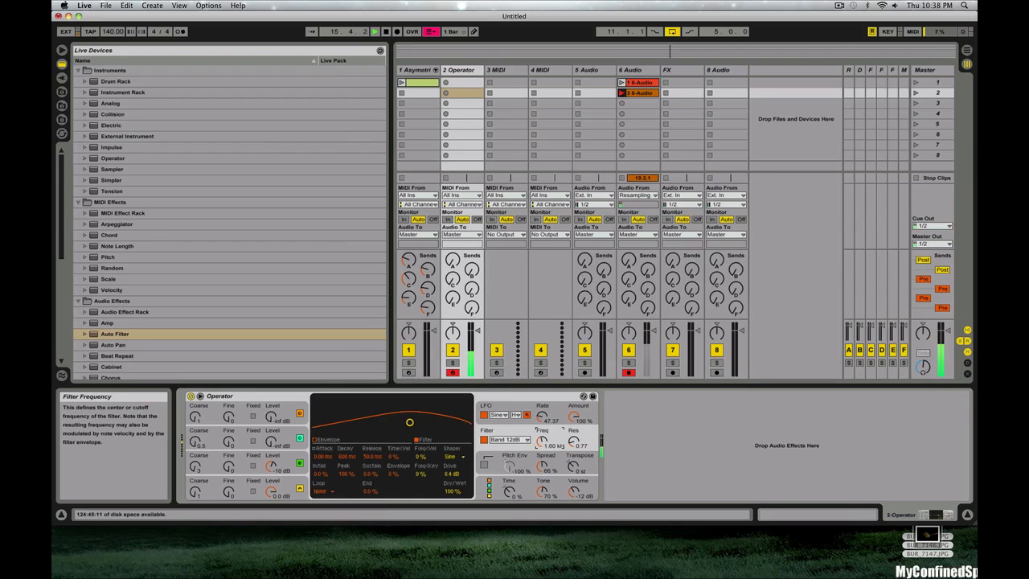
{"action": "left_click_drag", "start_coordinate": [449, 421], "coordinate": [401, 422]}
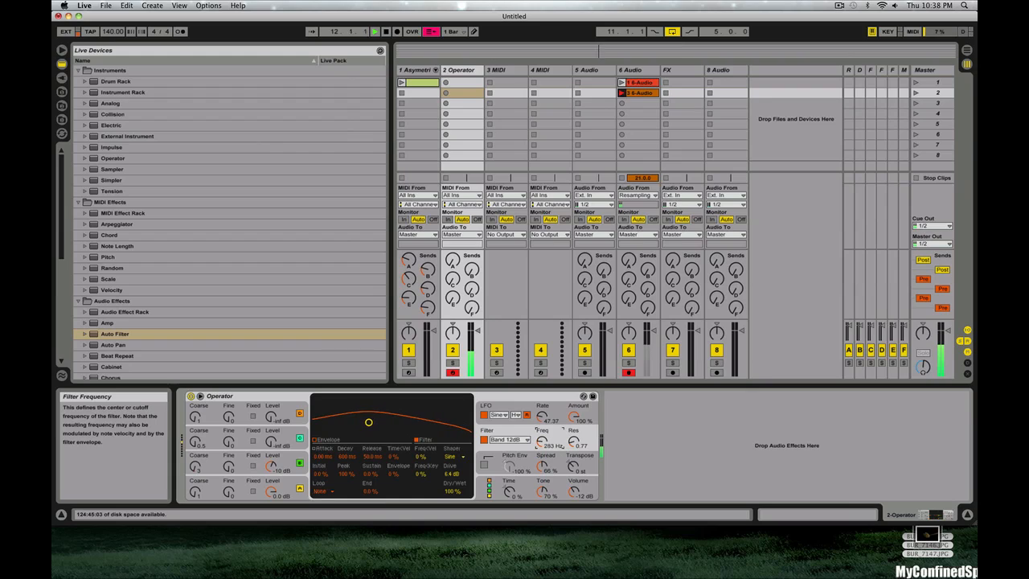
{"action": "left_click_drag", "start_coordinate": [543, 415], "coordinate": [543, 451]}
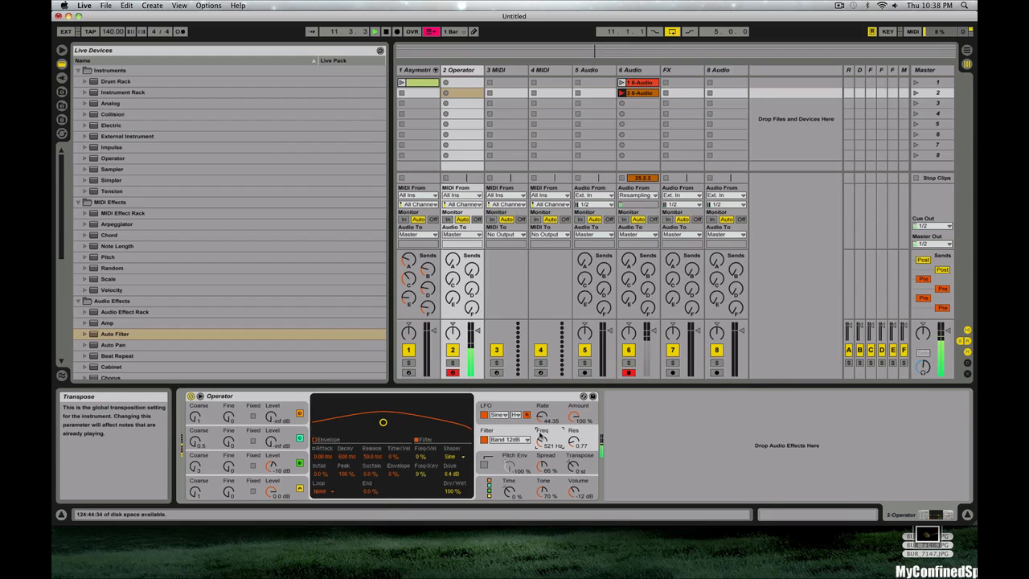
{"action": "left_click_drag", "start_coordinate": [543, 441], "coordinate": [542, 461]}
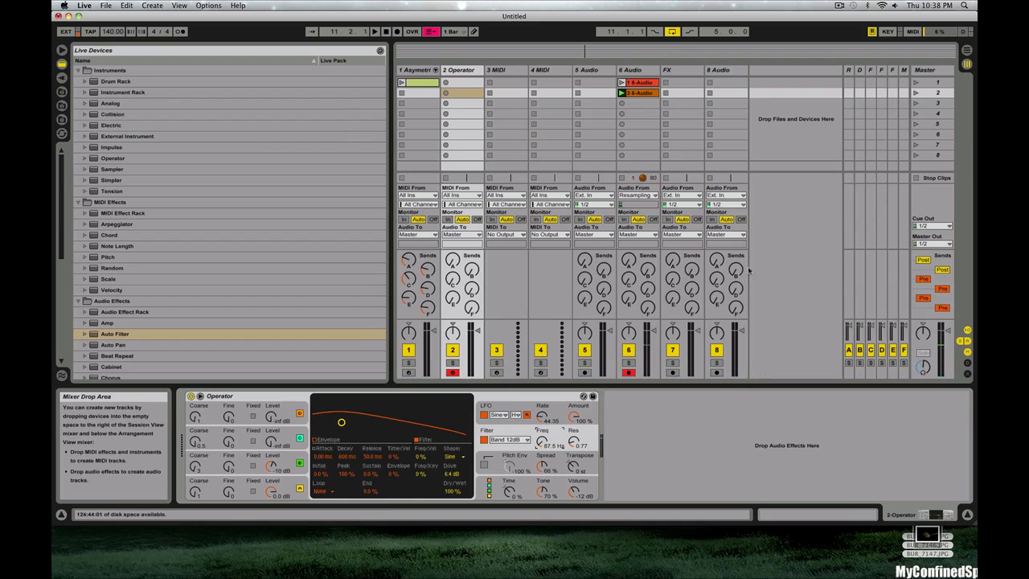
Open the newly recorded 6-Audio clip and examine its entire waveform.
{"action": "left_click", "coordinate": [651, 94]}
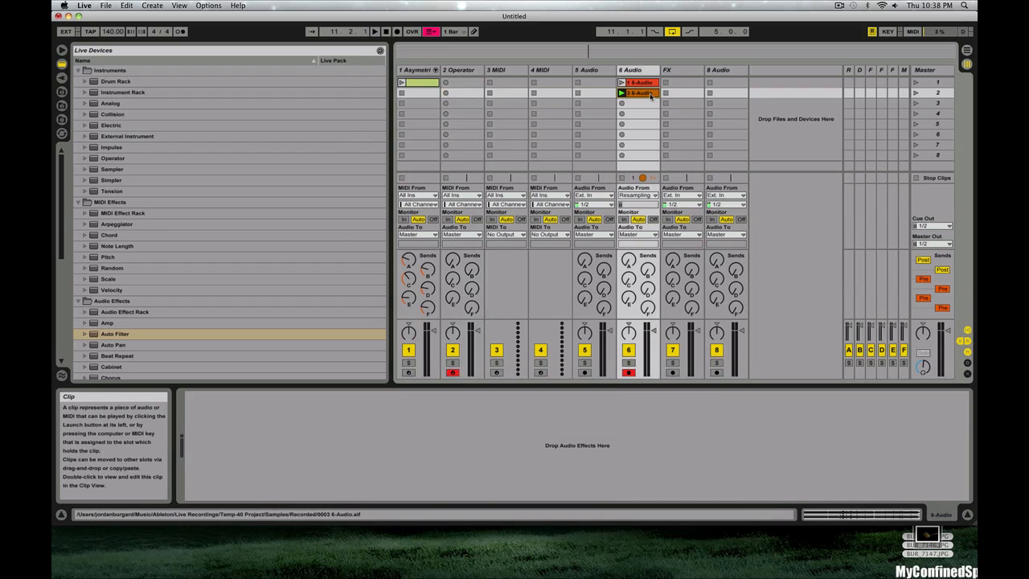
{"action": "double_click", "coordinate": [651, 95]}
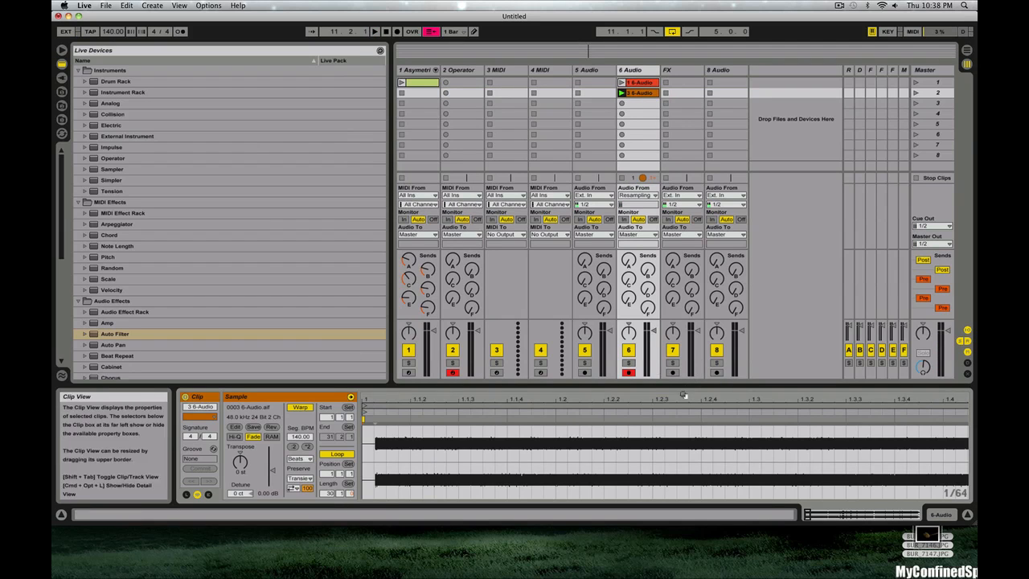
{"action": "left_click_drag", "start_coordinate": [684, 398], "coordinate": [369, 399]}
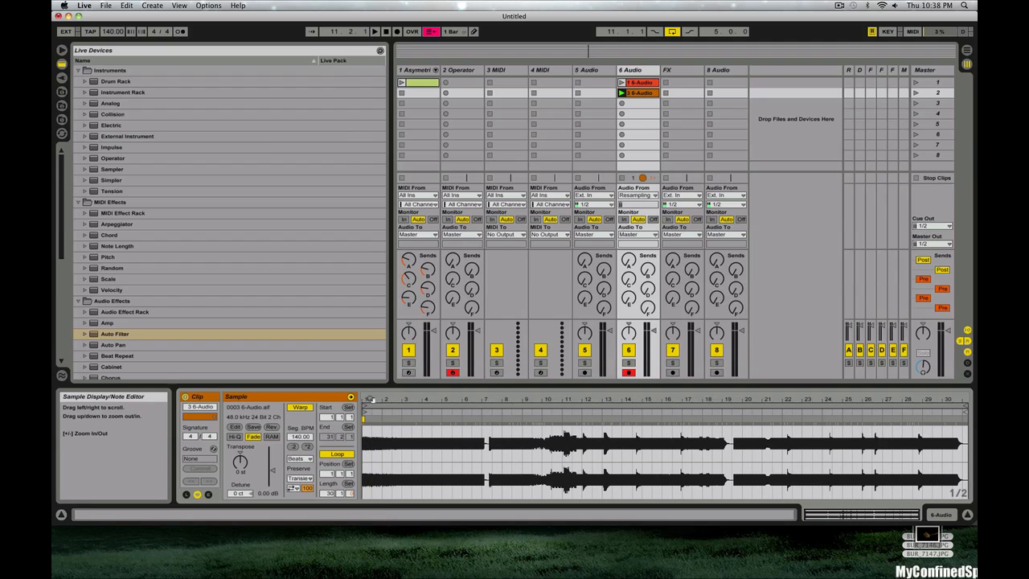
Load Simpler onto the 3 MIDI track and place the newly recorded 6-Audio clip in it as the sample.
{"action": "left_click", "coordinate": [457, 72]}
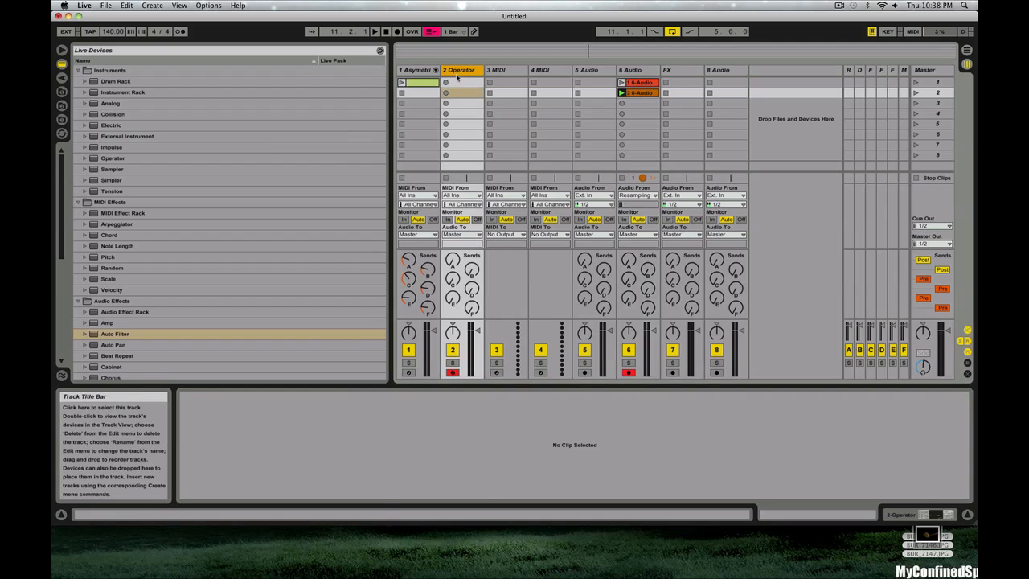
{"action": "double_click", "coordinate": [466, 71]}
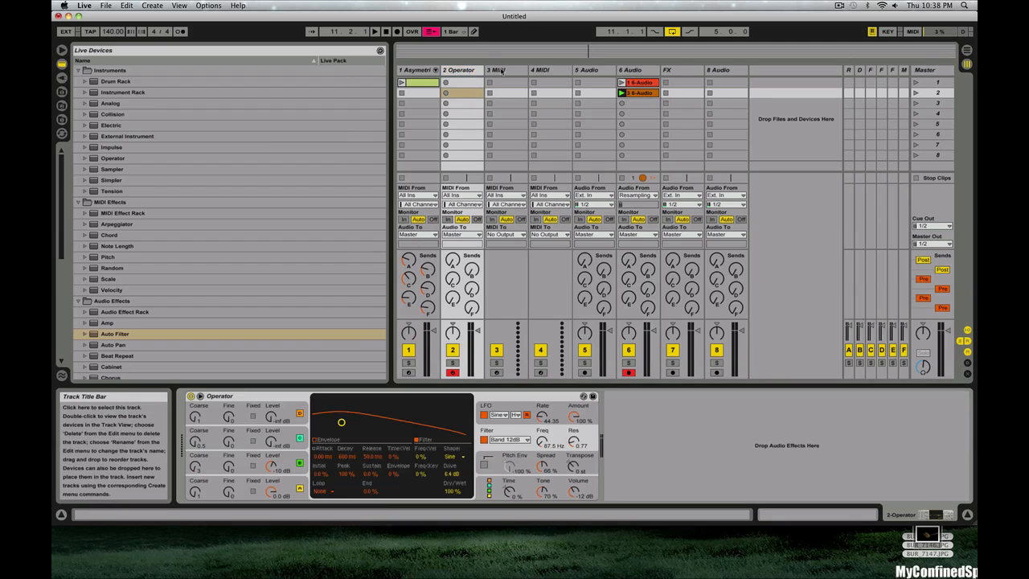
{"action": "left_click", "coordinate": [500, 70]}
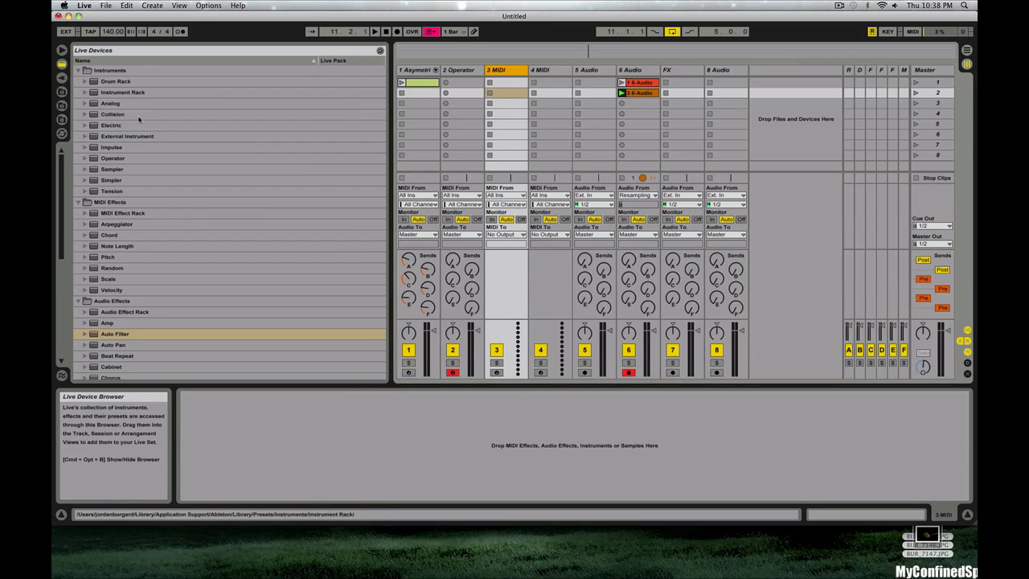
{"action": "left_click_drag", "start_coordinate": [113, 180], "coordinate": [519, 150]}
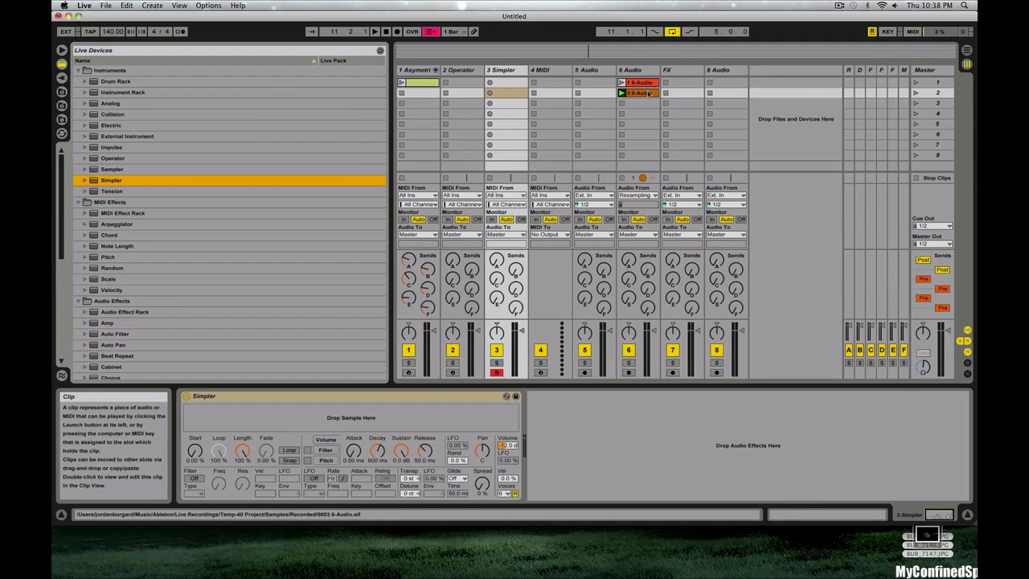
{"action": "left_click_drag", "start_coordinate": [651, 92], "coordinate": [424, 417]}
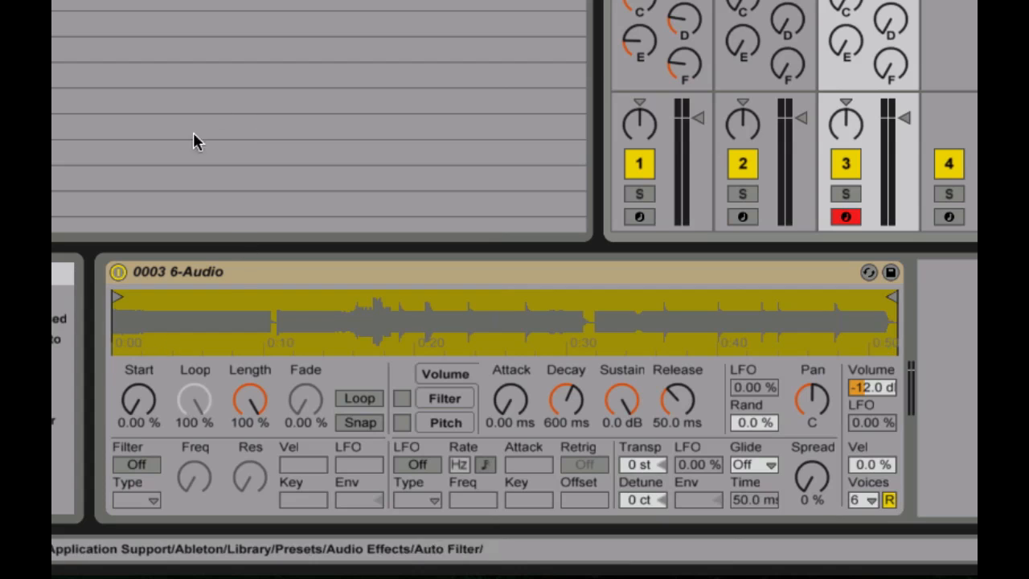
Enable Loop in Simpler and narrow the sample region to about 0:17.7 to 0:18.0.
{"action": "left_click", "coordinate": [360, 397]}
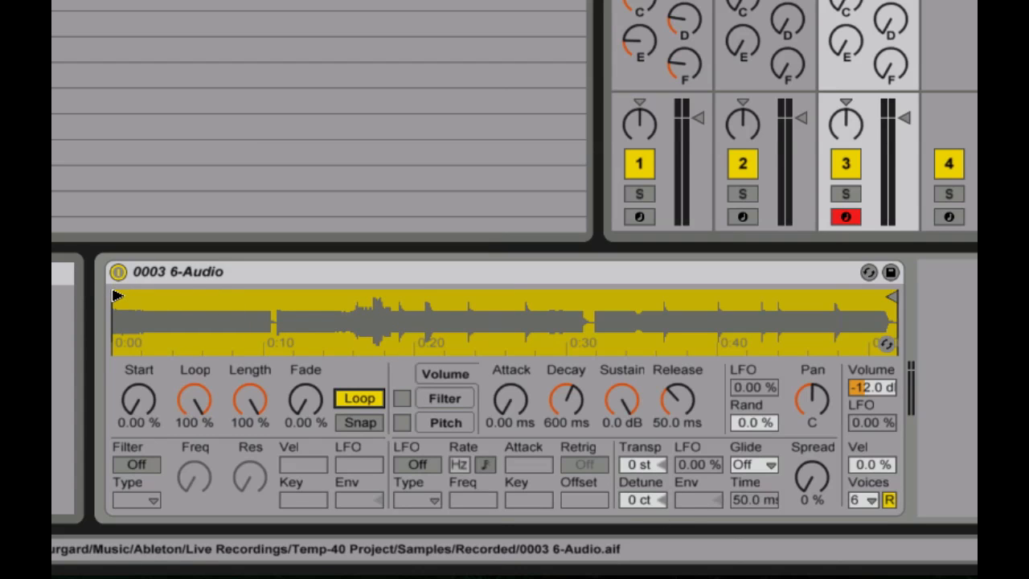
{"action": "mouse_move", "coordinate": [117, 296]}
{"action": "left_mouse_down"}
{"action": "mouse_move", "coordinate": [414, 296]}
{"action": "mouse_move", "coordinate": [382, 297]}
{"action": "left_mouse_up"}
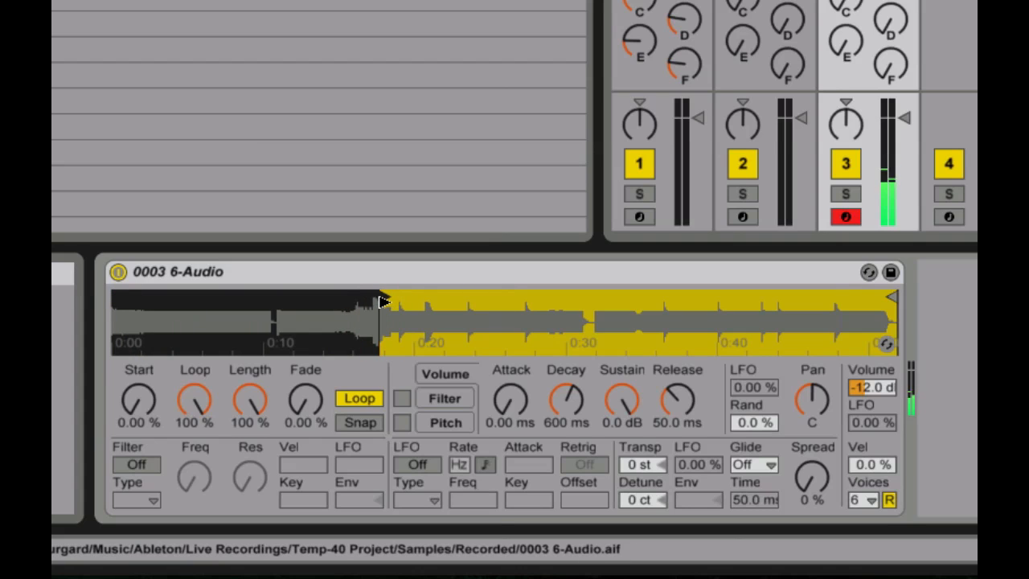
{"action": "left_click_drag", "start_coordinate": [382, 326], "coordinate": [382, 396]}
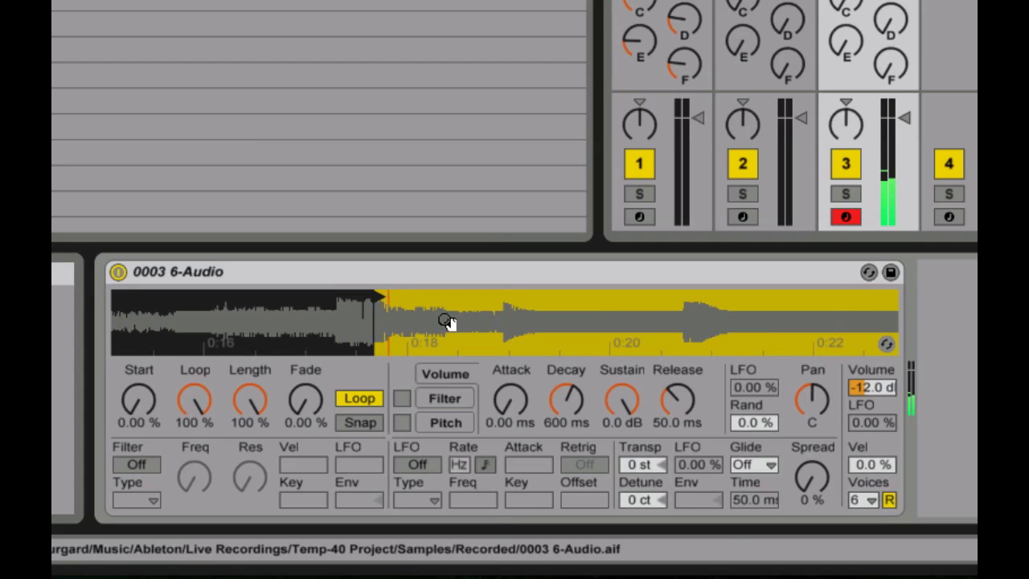
{"action": "left_click_drag", "start_coordinate": [424, 343], "coordinate": [424, 265]}
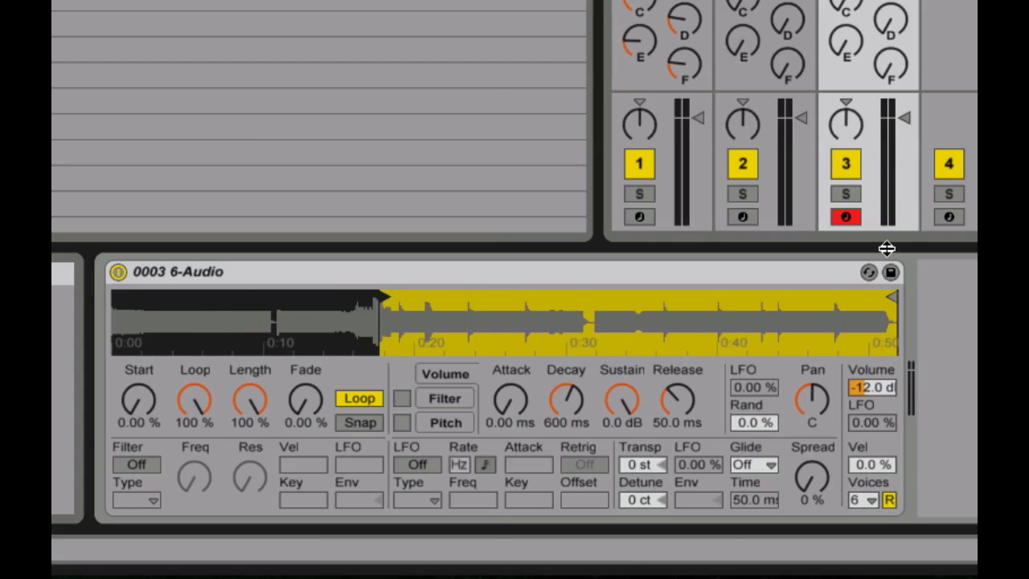
{"action": "mouse_move", "coordinate": [891, 298]}
{"action": "left_mouse_down"}
{"action": "mouse_move", "coordinate": [373, 340]}
{"action": "mouse_move", "coordinate": [388, 332]}
{"action": "left_mouse_up"}
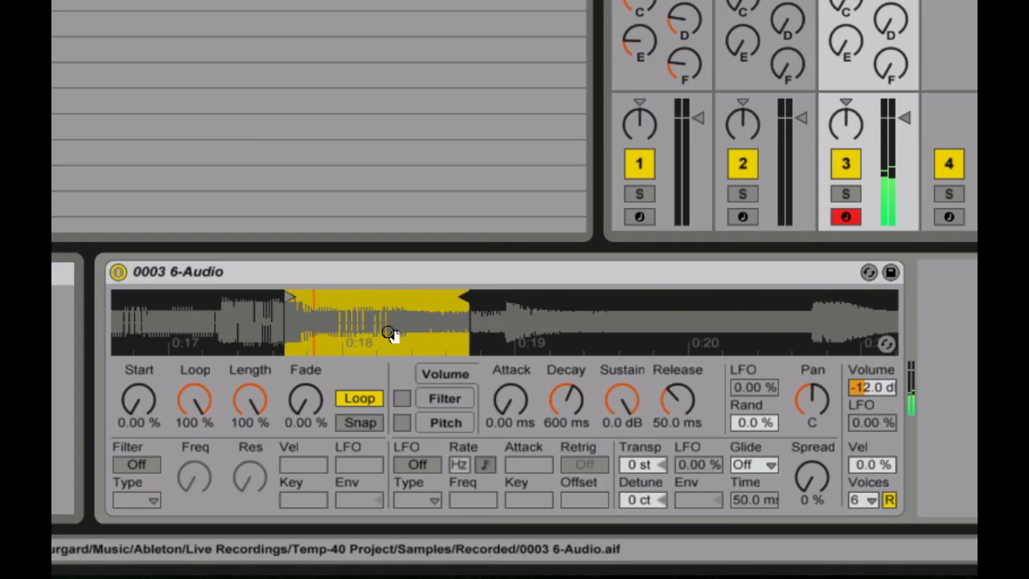
{"action": "left_click_drag", "start_coordinate": [464, 299], "coordinate": [342, 312]}
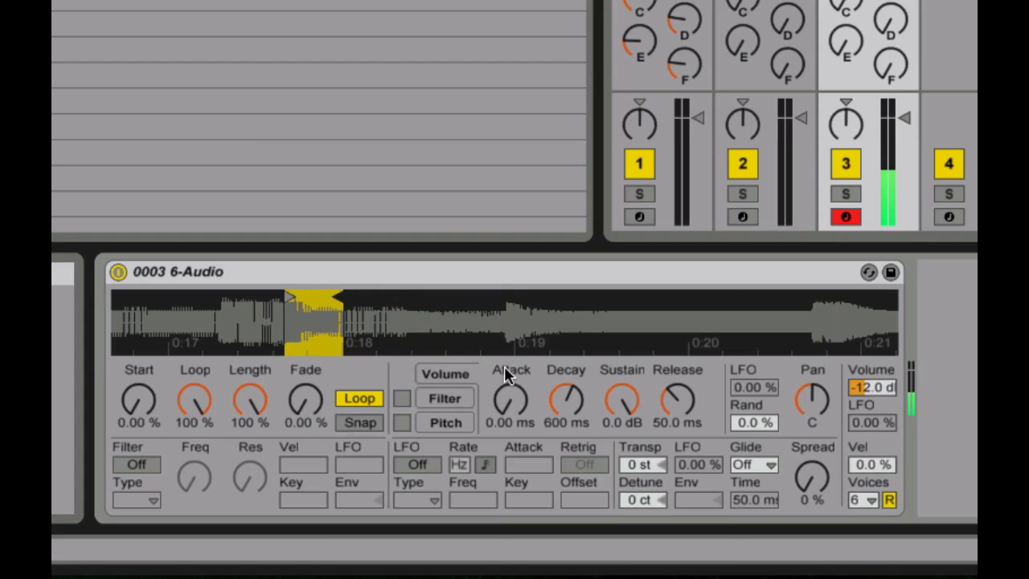
Set Simpler's volume envelope attack to 11.5 ms and its spread to 49%.
{"action": "mouse_move", "coordinate": [505, 375]}
{"action": "left_mouse_down"}
{"action": "mouse_move", "coordinate": [504, 336]}
{"action": "mouse_move", "coordinate": [505, 364]}
{"action": "left_mouse_up"}
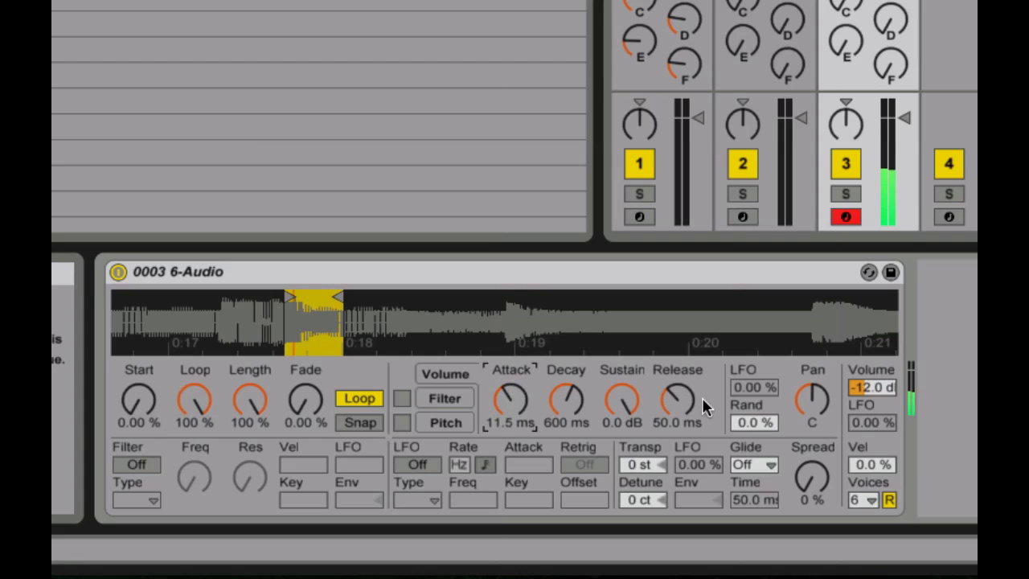
{"action": "mouse_move", "coordinate": [806, 486]}
{"action": "left_mouse_down"}
{"action": "mouse_move", "coordinate": [806, 459]}
{"action": "mouse_move", "coordinate": [806, 487]}
{"action": "left_mouse_up"}
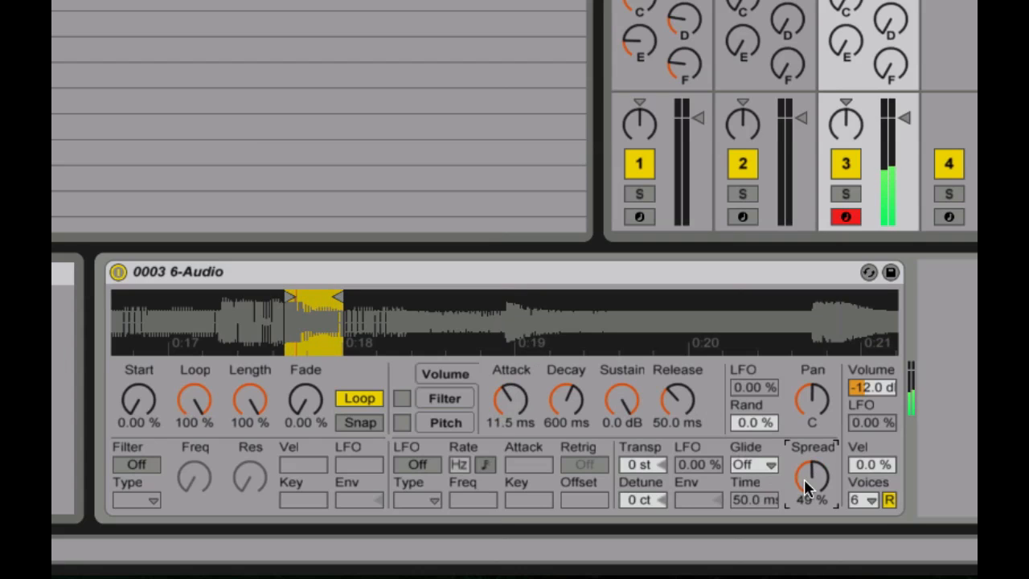
Turn on Simpler's LP12 filter with a frequency of 179 Hz and a filter LFO amount of 24.
{"action": "left_click", "coordinate": [137, 463]}
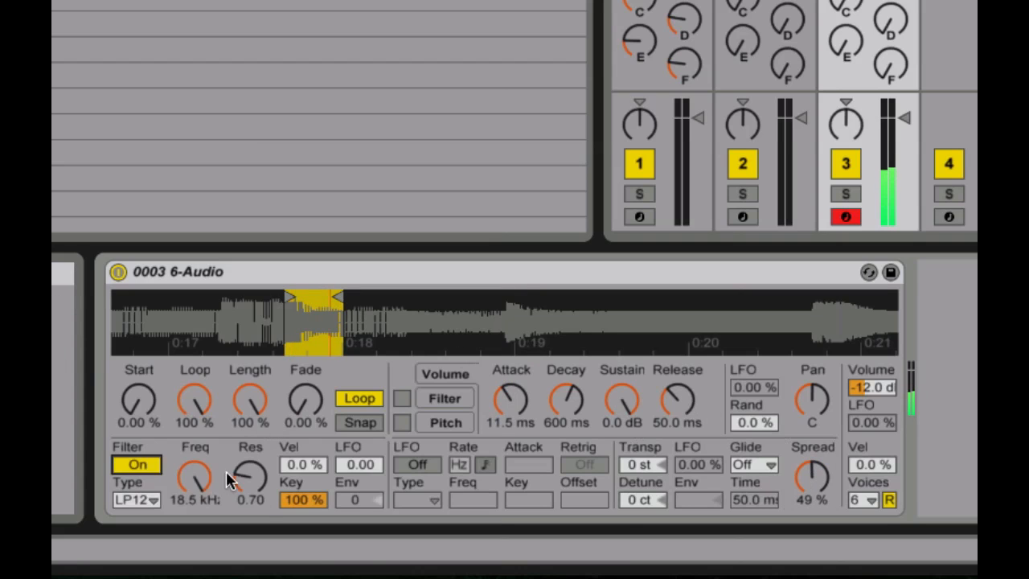
{"action": "left_click_drag", "start_coordinate": [226, 473], "coordinate": [226, 515]}
{"action": "left_click_drag", "start_coordinate": [357, 464], "coordinate": [358, 438]}
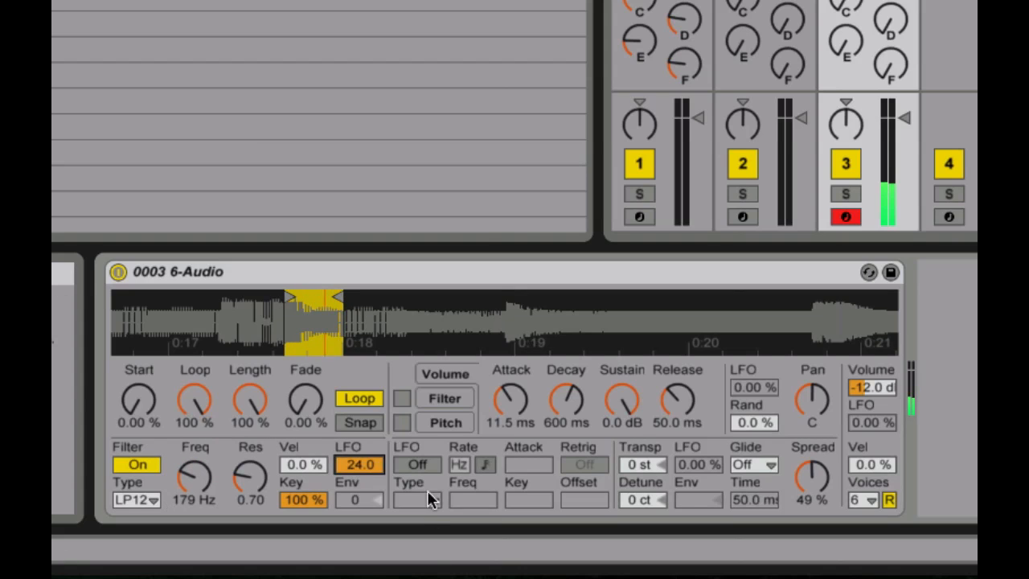
Turn on Simpler's LFO with a descending sawtooth waveform and set the filter frequency to 447 Hz.
{"action": "left_click", "coordinate": [417, 465]}
{"action": "left_click", "coordinate": [425, 500]}
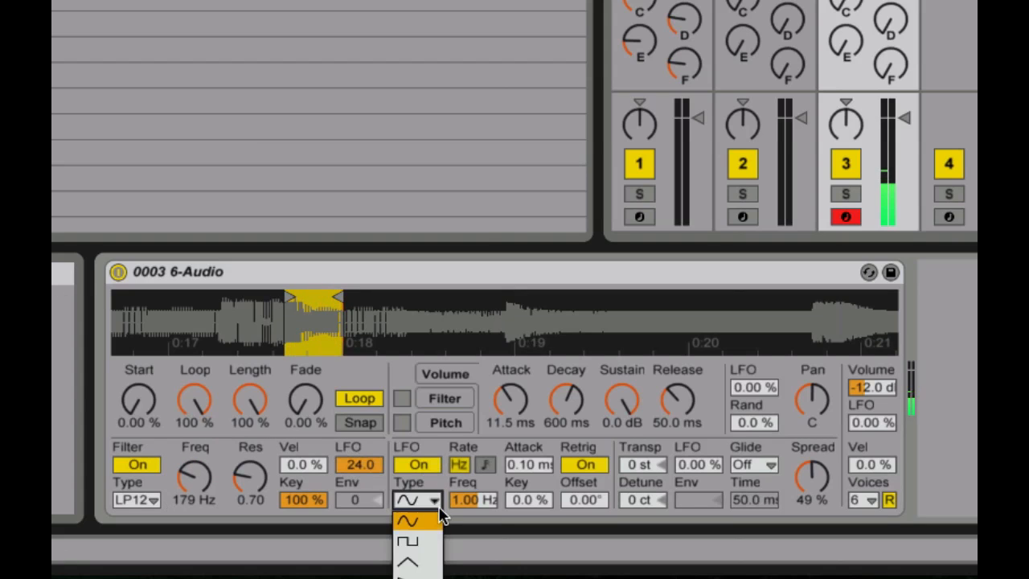
{"action": "left_click", "coordinate": [417, 574]}
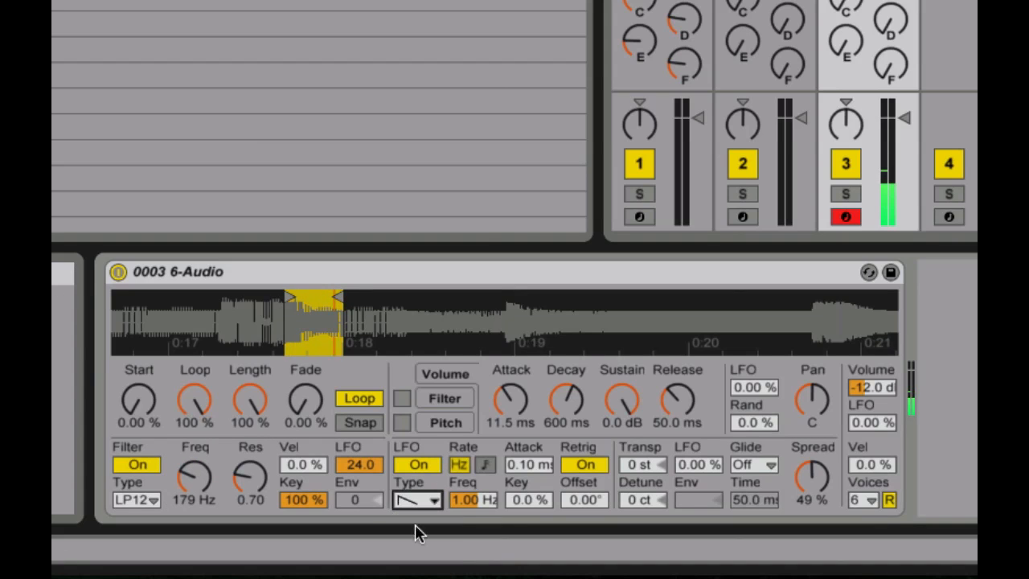
{"action": "left_click_drag", "start_coordinate": [208, 481], "coordinate": [207, 471]}
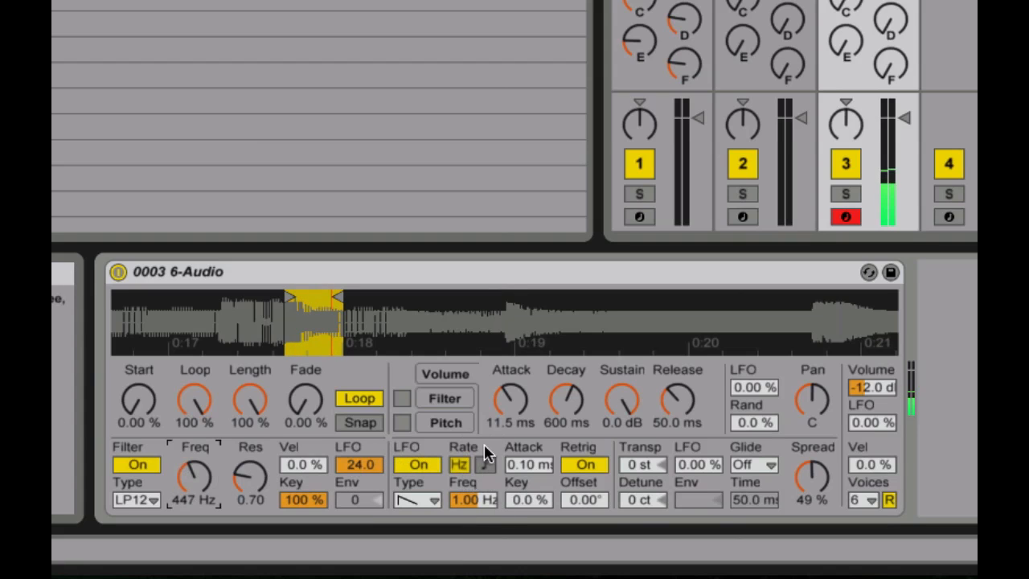
Sync Simpler's LFO rate to beats at 1/8 and raise the filter frequency to 2.07 kHz.
{"action": "left_click", "coordinate": [485, 465]}
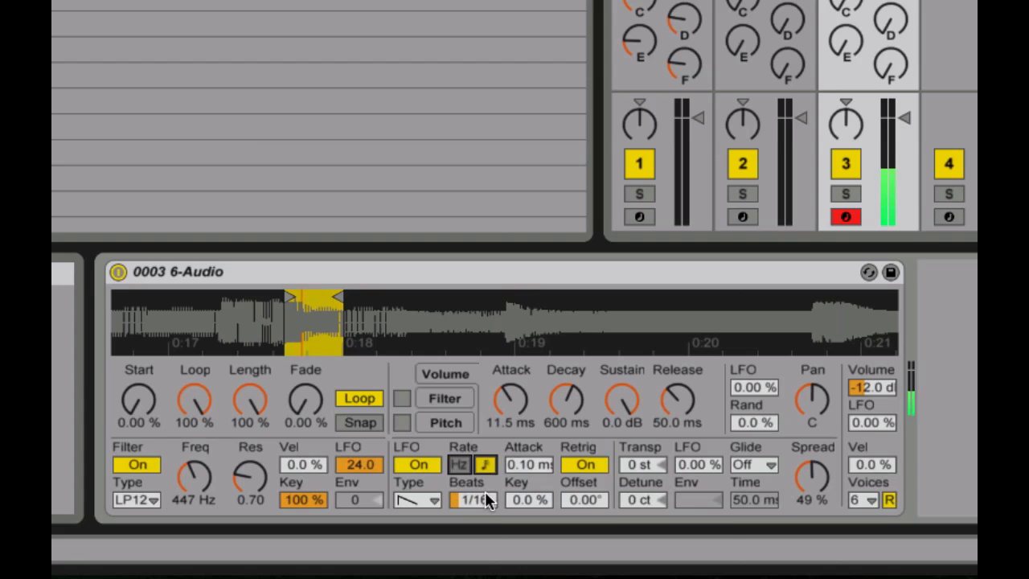
{"action": "left_click", "coordinate": [475, 499]}
{"action": "left_click_drag", "start_coordinate": [479, 499], "coordinate": [479, 491]}
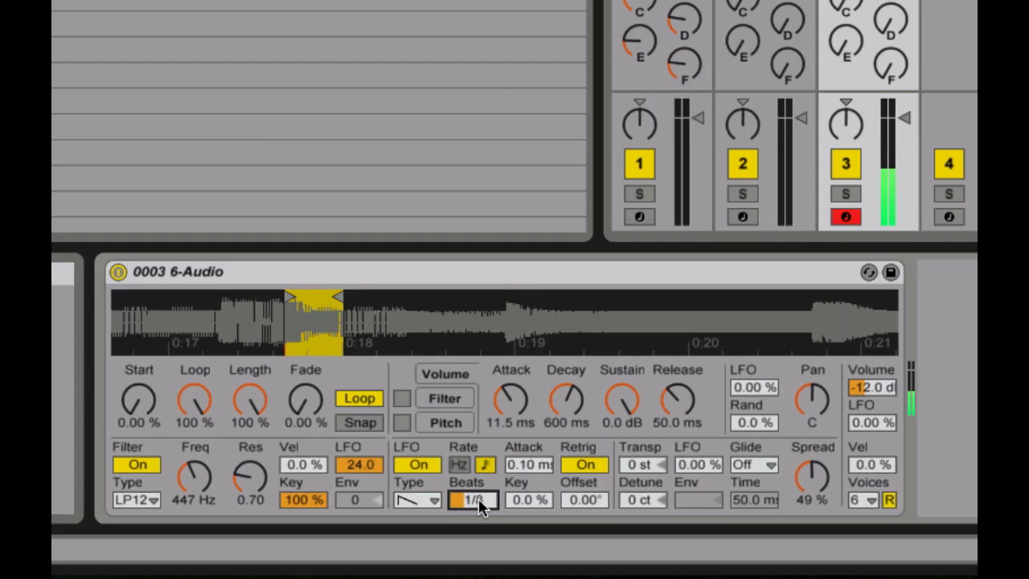
{"action": "left_click_drag", "start_coordinate": [211, 472], "coordinate": [210, 443]}
Turn off Simpler's filter and convert the Simpler device to Sampler.
{"action": "left_click", "coordinate": [129, 465]}
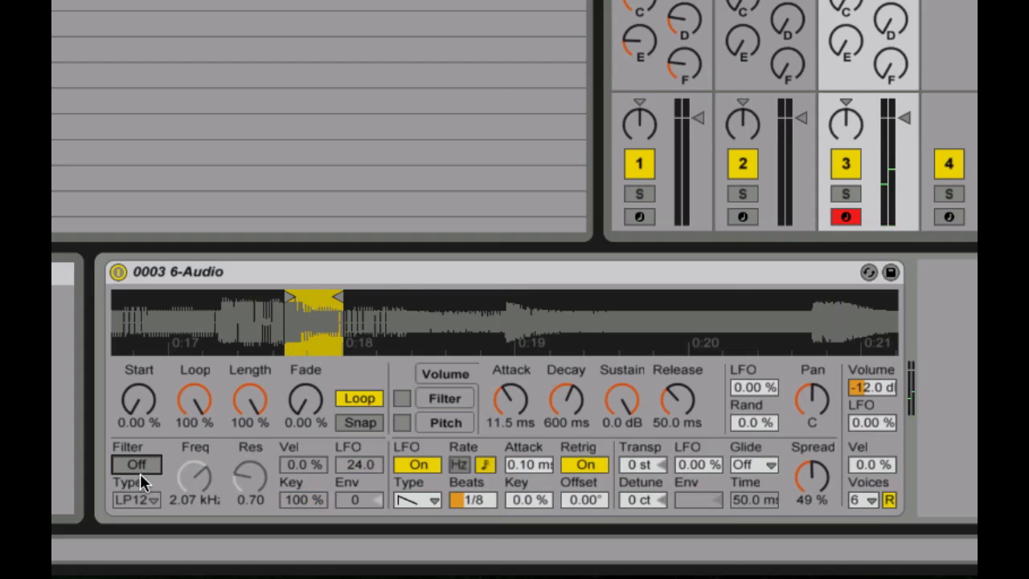
{"action": "right_click", "coordinate": [390, 279]}
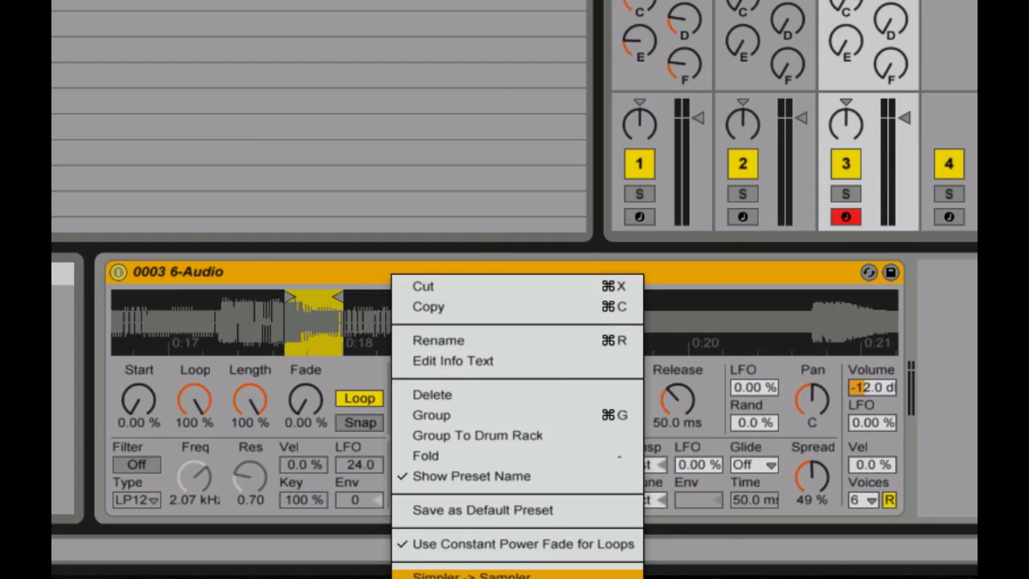
{"action": "left_click", "coordinate": [471, 576]}
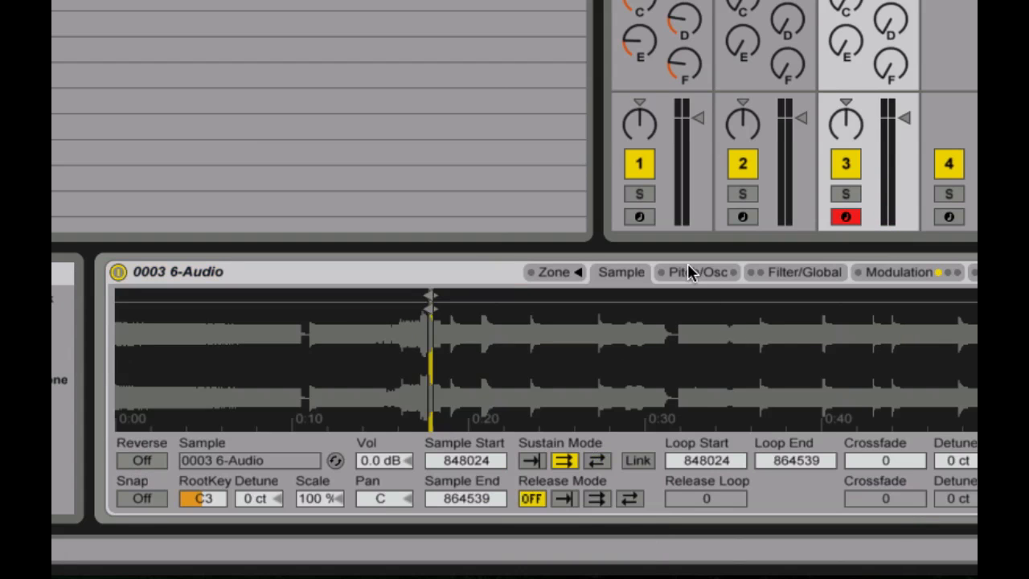
Turn on Sampler's modulation oscillator and set its waveform type to Tri.
{"action": "left_click", "coordinate": [692, 272]}
{"action": "left_click", "coordinate": [153, 302]}
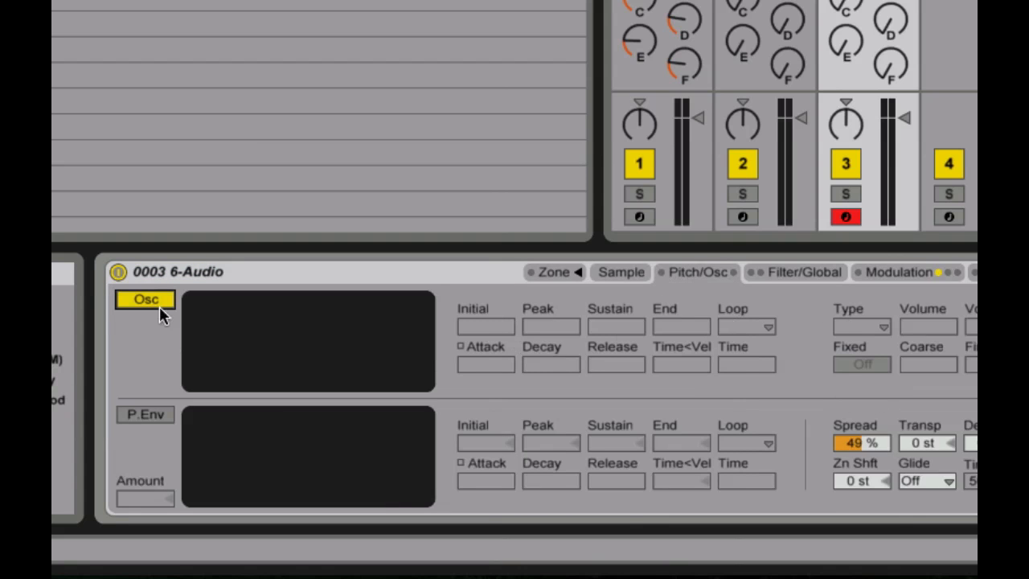
{"action": "left_click", "coordinate": [856, 325]}
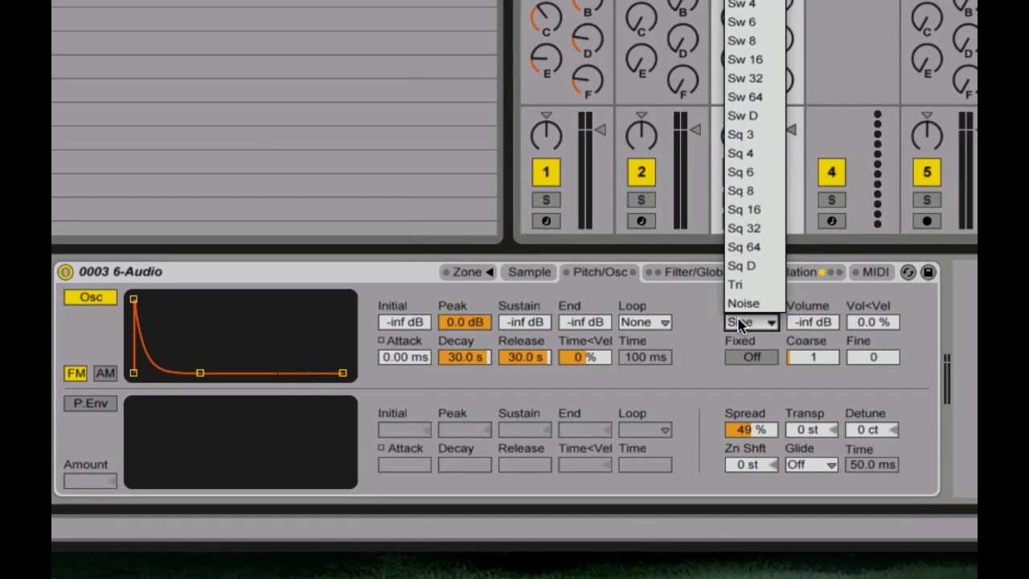
{"action": "left_click", "coordinate": [852, 325]}
{"action": "left_click", "coordinate": [741, 326]}
{"action": "left_click", "coordinate": [764, 280]}
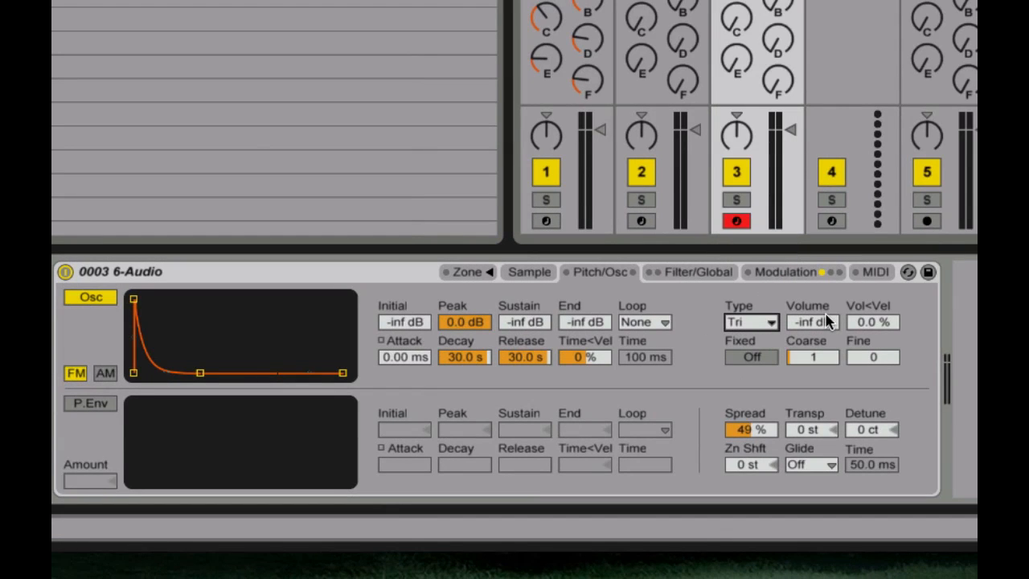
Set the modulation oscillator's coarse tuning to 0.5 and its volume to -2.8 dB.
{"action": "left_click_drag", "start_coordinate": [812, 357], "coordinate": [812, 366]}
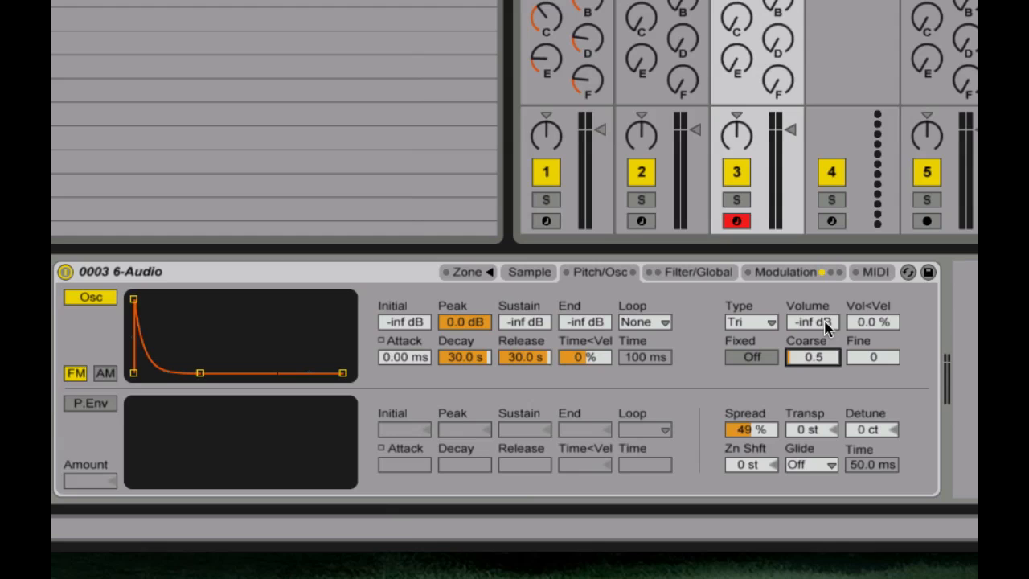
{"action": "left_click_drag", "start_coordinate": [828, 328], "coordinate": [828, 304]}
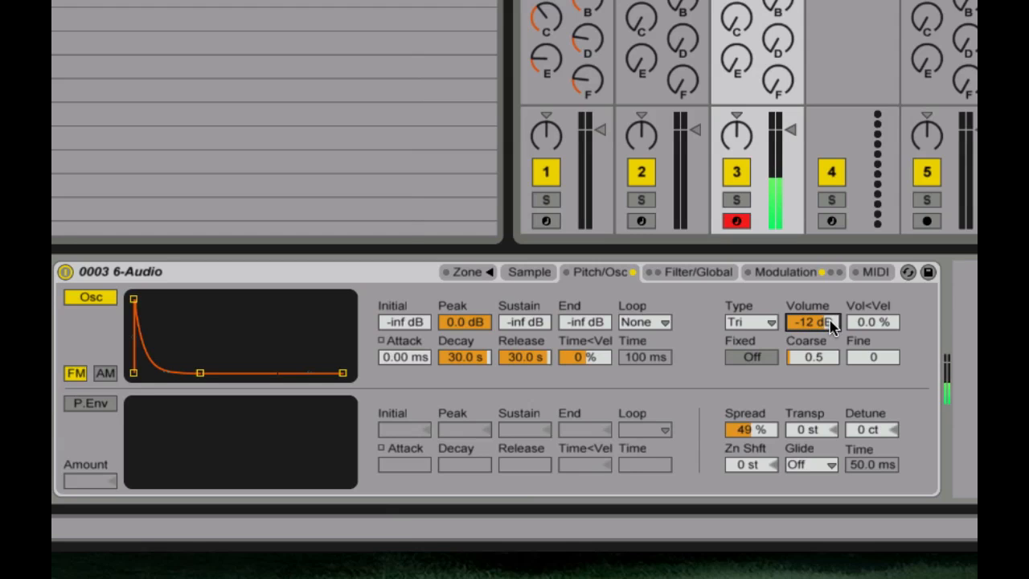
{"action": "left_click_drag", "start_coordinate": [812, 321], "coordinate": [812, 308]}
Turn off Sampler's LFO 1.
{"action": "left_click", "coordinate": [781, 273]}
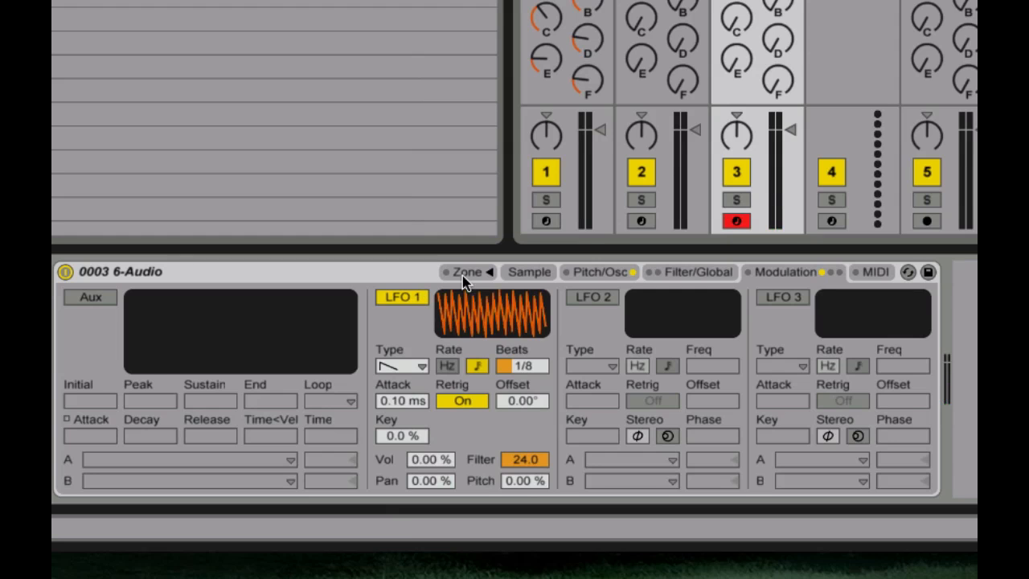
{"action": "left_click", "coordinate": [401, 296]}
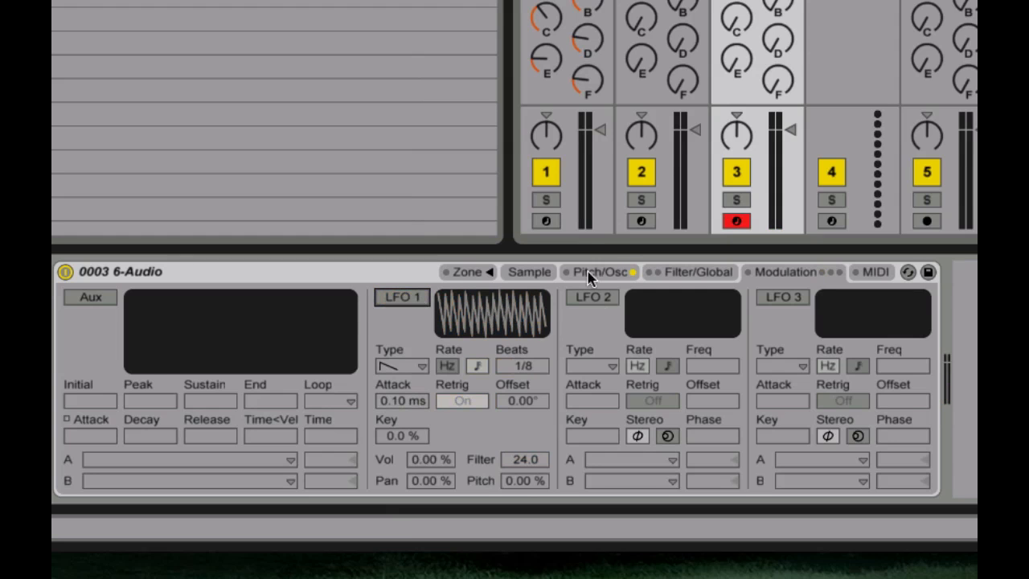
{"action": "left_click", "coordinate": [608, 274]}
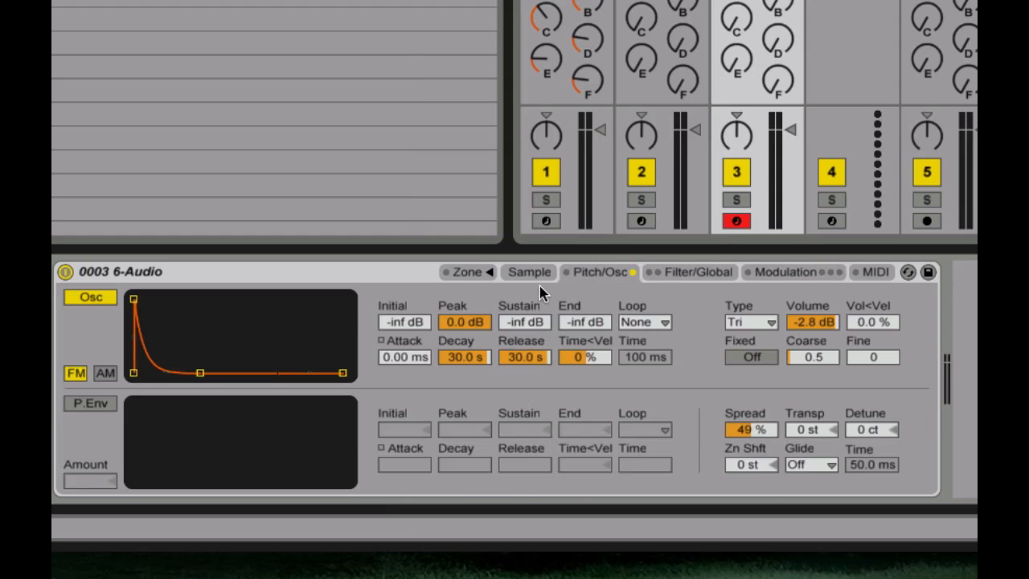
Turn on Sampler's Shaper and set its type to Sine.
{"action": "left_click", "coordinate": [671, 278]}
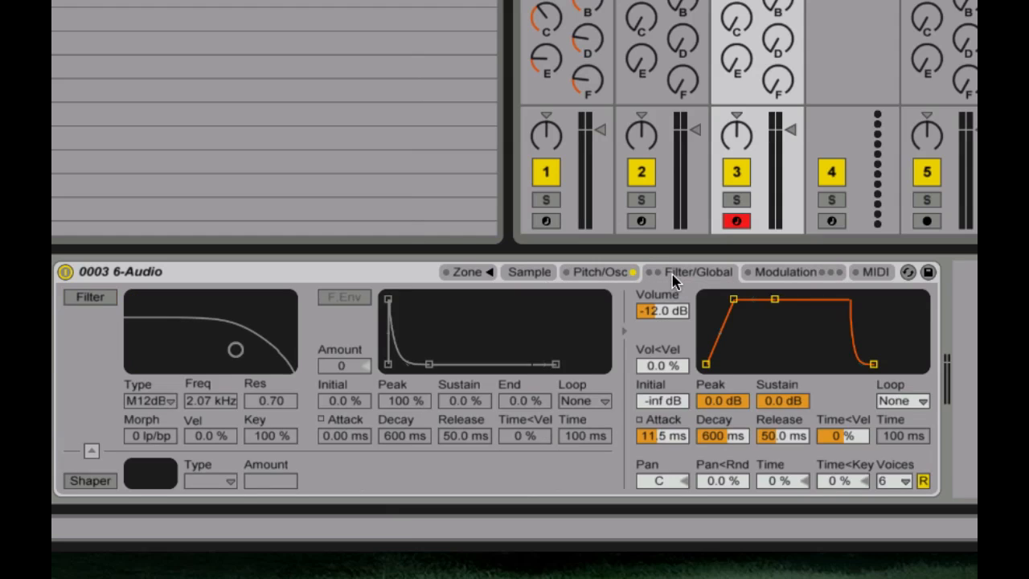
{"action": "left_click", "coordinate": [83, 480]}
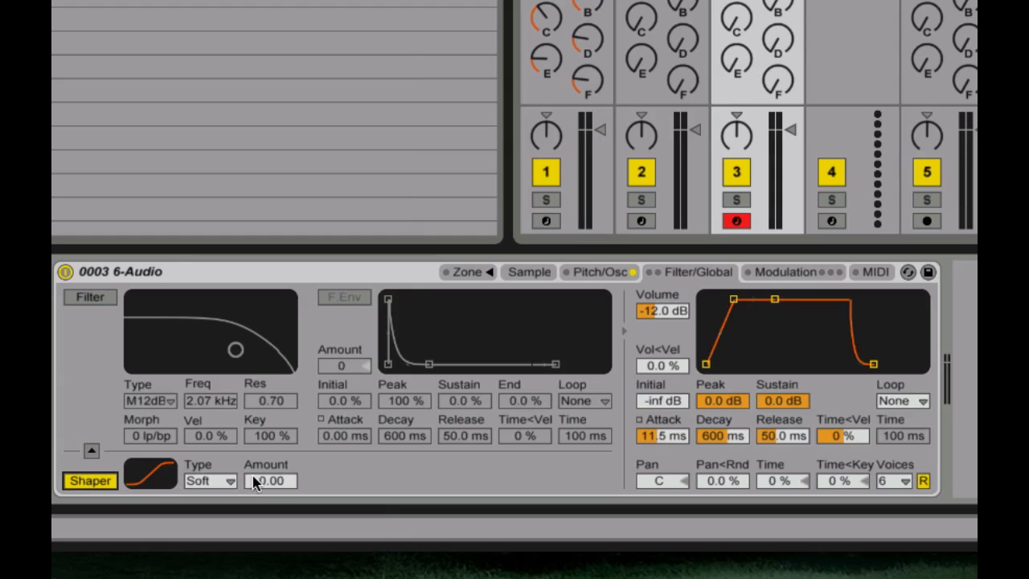
{"action": "left_click", "coordinate": [225, 480]}
{"action": "left_click", "coordinate": [221, 536]}
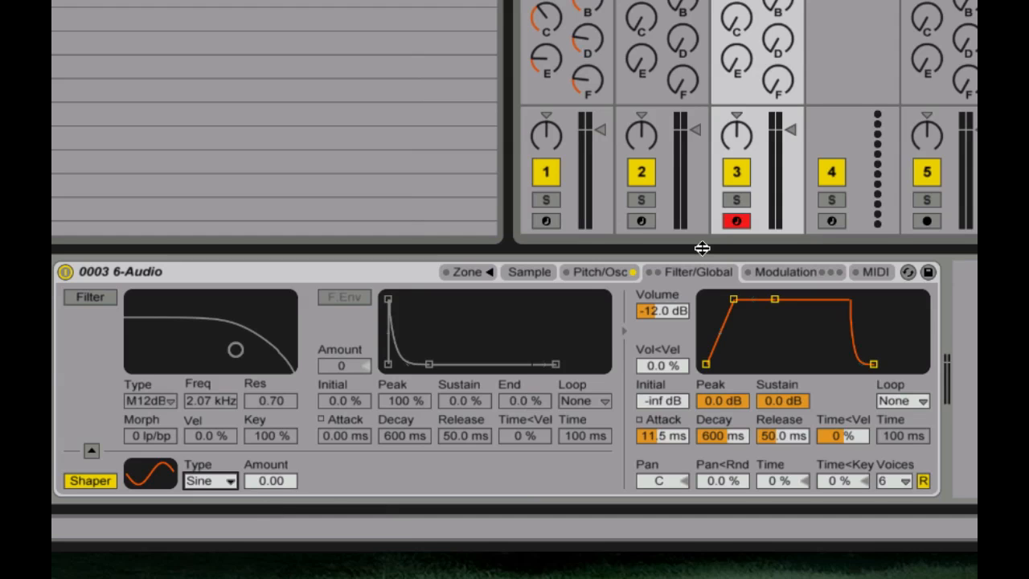
Turn on LFO 2 in Sampler and assign its destination A to Volume Osc.
{"action": "left_click", "coordinate": [584, 277]}
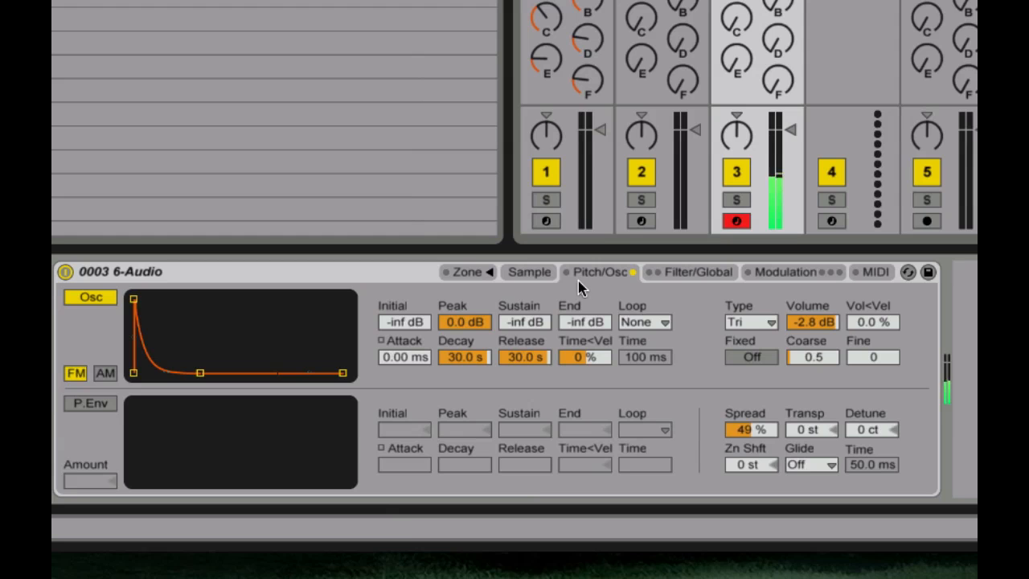
{"action": "left_click", "coordinate": [794, 277]}
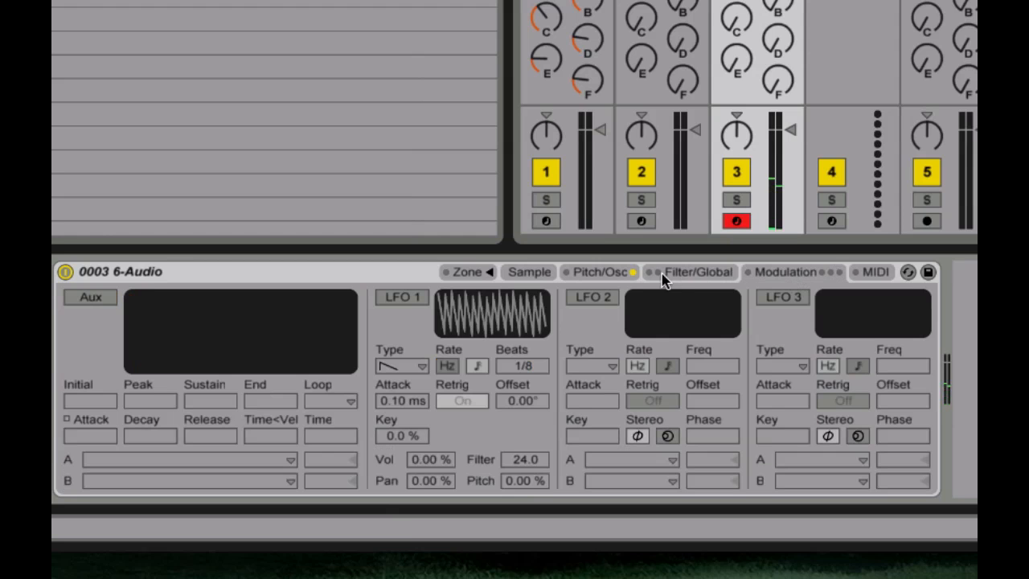
{"action": "left_click", "coordinate": [592, 303]}
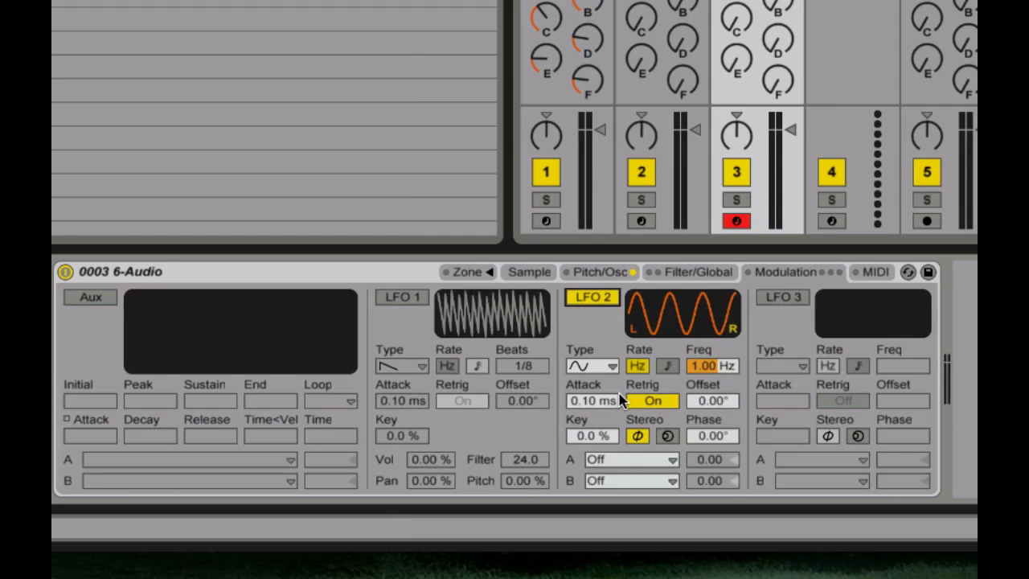
{"action": "left_click", "coordinate": [635, 462]}
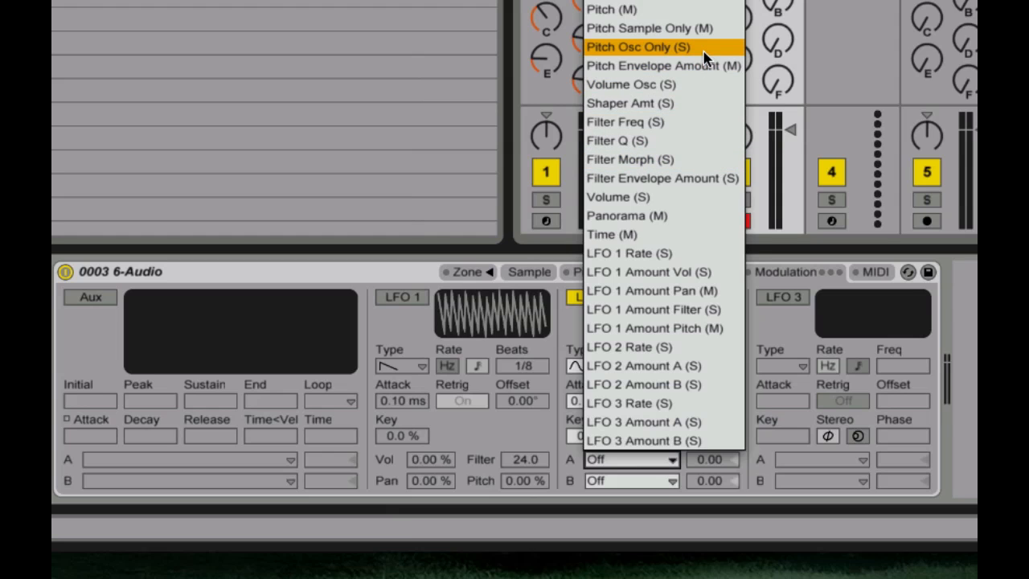
{"action": "left_click", "coordinate": [703, 85]}
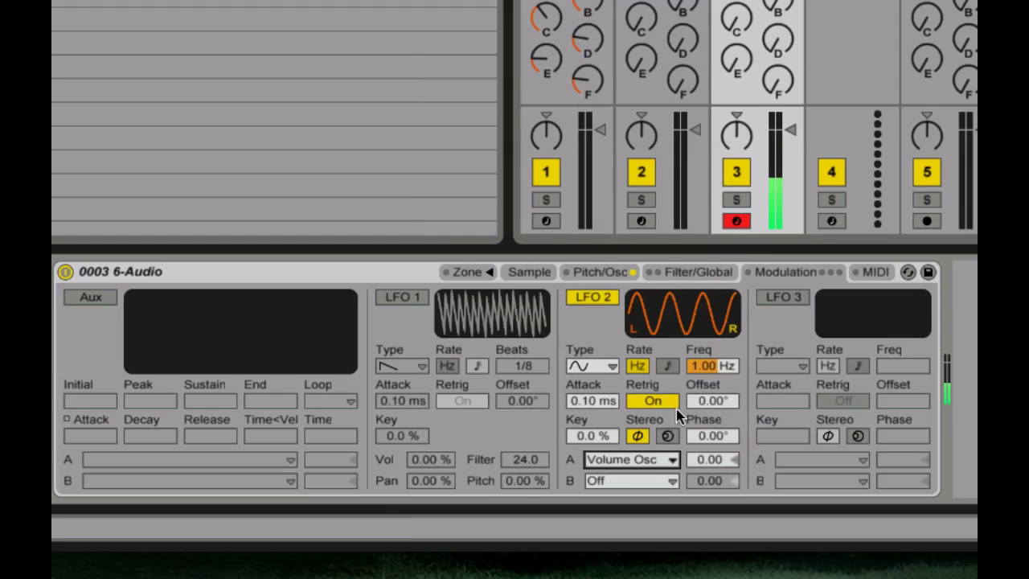
Sync LFO 2's rate to beats at 1/12 and raise its modulation amount for destination A.
{"action": "left_click", "coordinate": [667, 366]}
{"action": "left_click", "coordinate": [712, 366]}
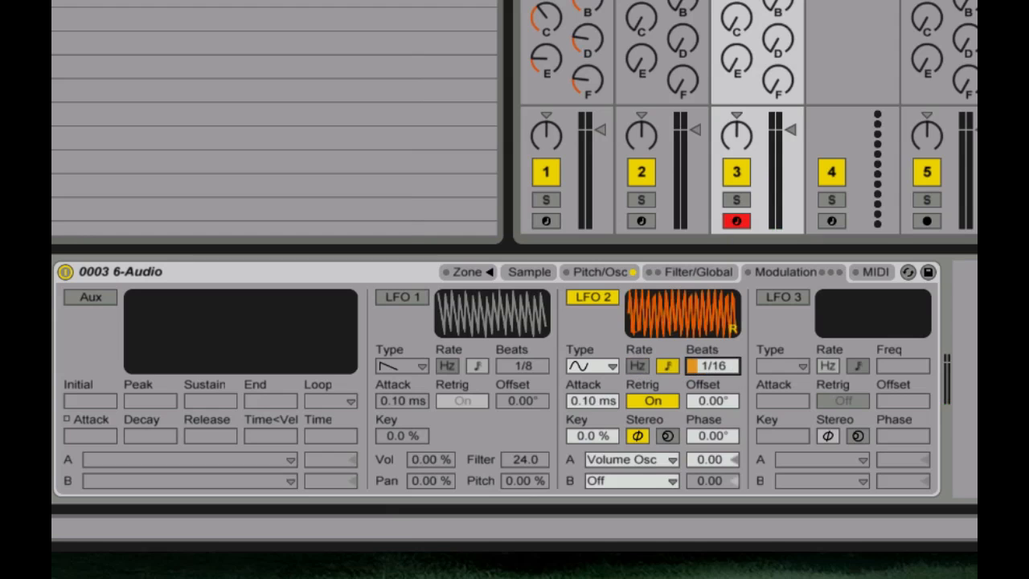
{"action": "left_click_drag", "start_coordinate": [712, 366], "coordinate": [710, 363]}
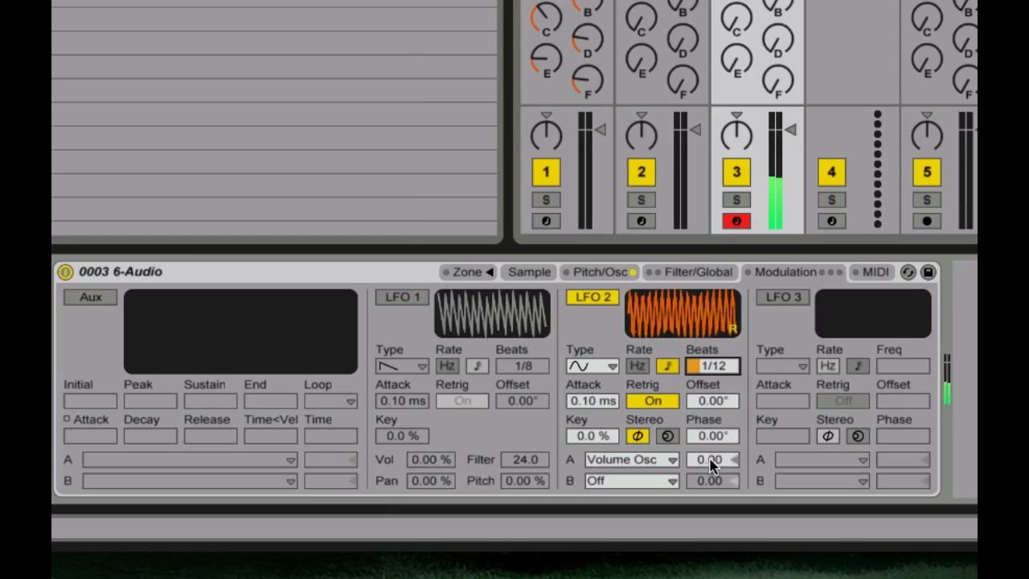
{"action": "left_click_drag", "start_coordinate": [714, 459], "coordinate": [714, 318]}
Lengthen the attack of Sampler's volume envelope to 180 ms.
{"action": "left_click", "coordinate": [619, 275]}
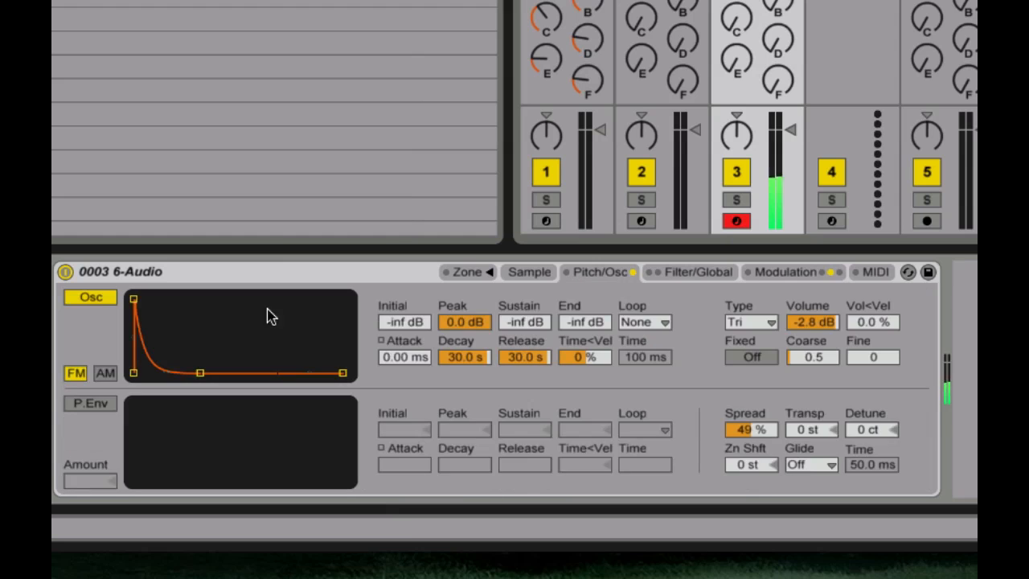
{"action": "left_click", "coordinate": [528, 274]}
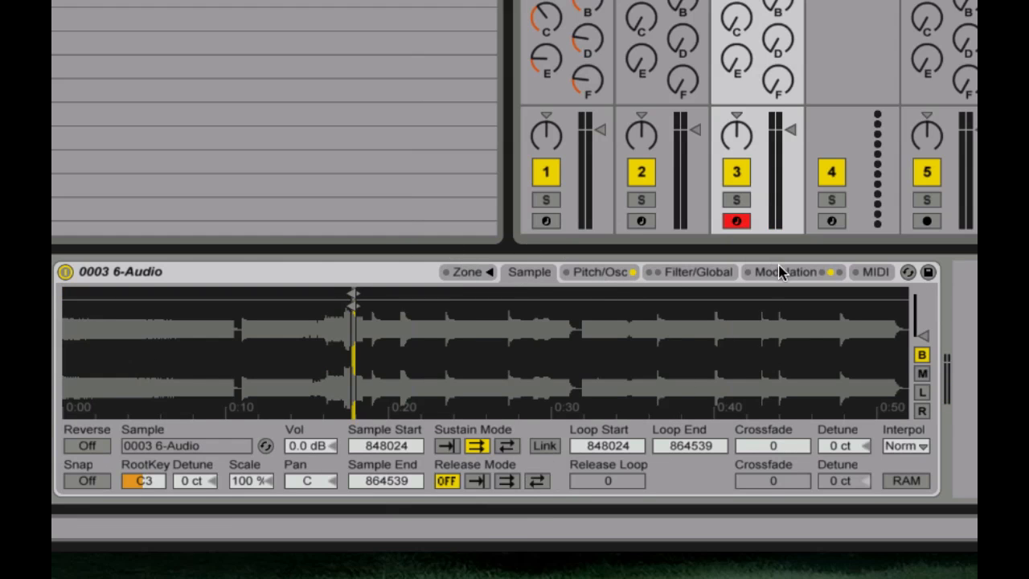
{"action": "left_click", "coordinate": [690, 272]}
{"action": "left_click_drag", "start_coordinate": [733, 300], "coordinate": [751, 301]}
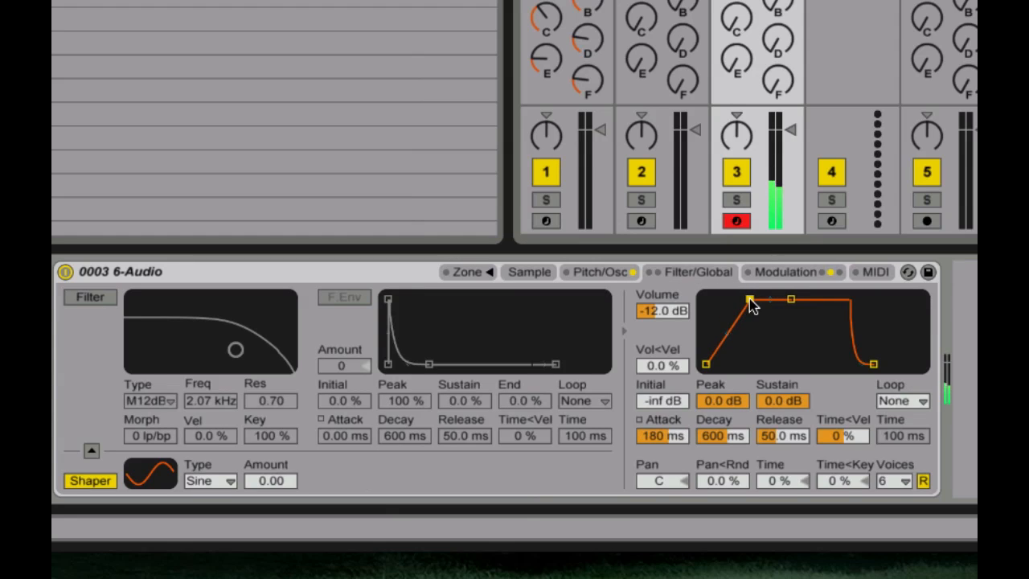
{"action": "left_click", "coordinate": [593, 273]}
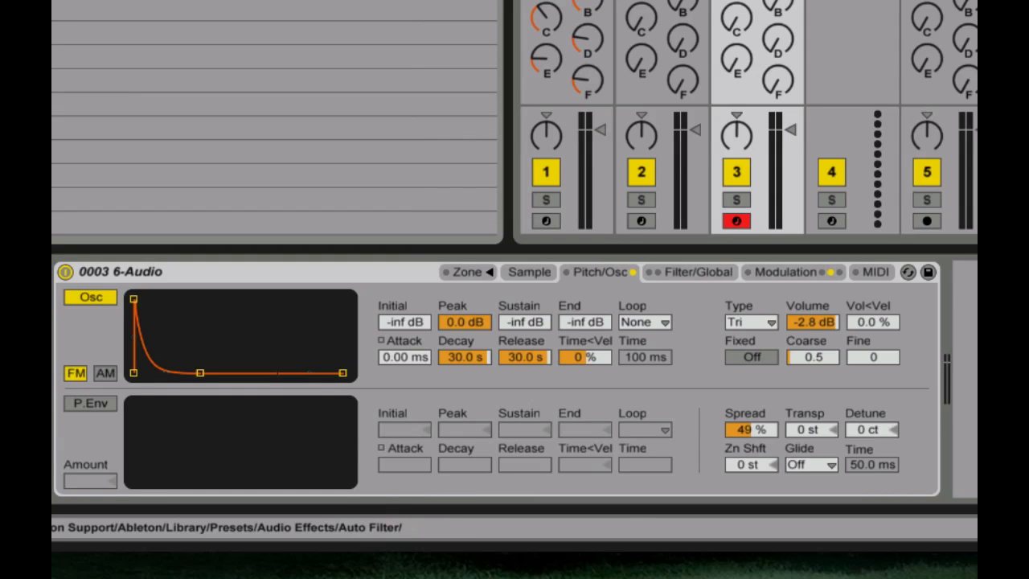
Add two Auto Filter devices after Sampler and switch the second one to band-pass.
{"action": "mouse_move", "coordinate": [51, 81]}
{"action": "left_mouse_down"}
{"action": "mouse_move", "coordinate": [954, 378]}
{"action": "mouse_move", "coordinate": [288, 401]}
{"action": "mouse_move", "coordinate": [339, 376]}
{"action": "left_mouse_up"}
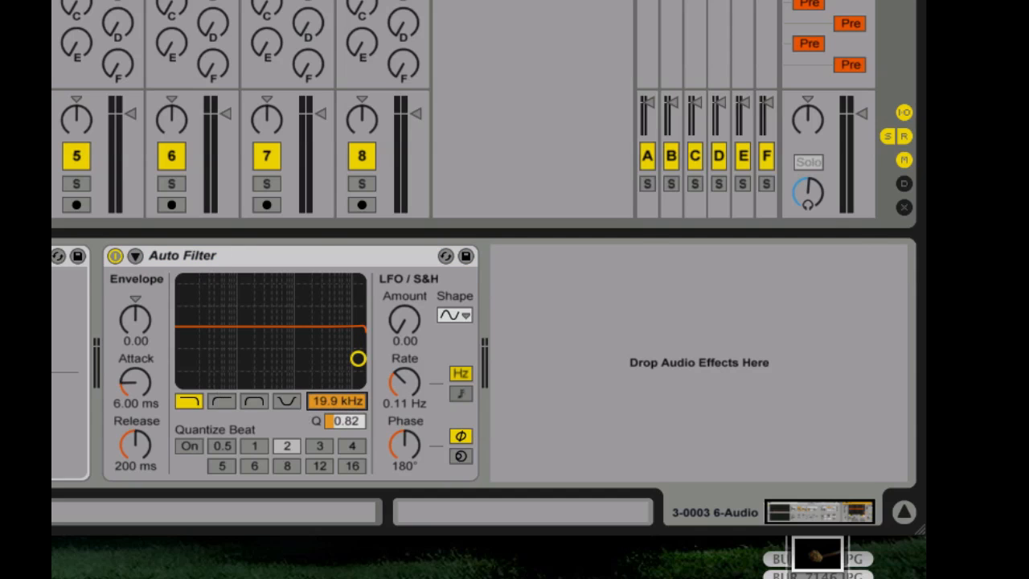
{"action": "left_click_drag", "start_coordinate": [53, 323], "coordinate": [662, 323]}
{"action": "left_click_drag", "start_coordinate": [743, 388], "coordinate": [740, 390]}
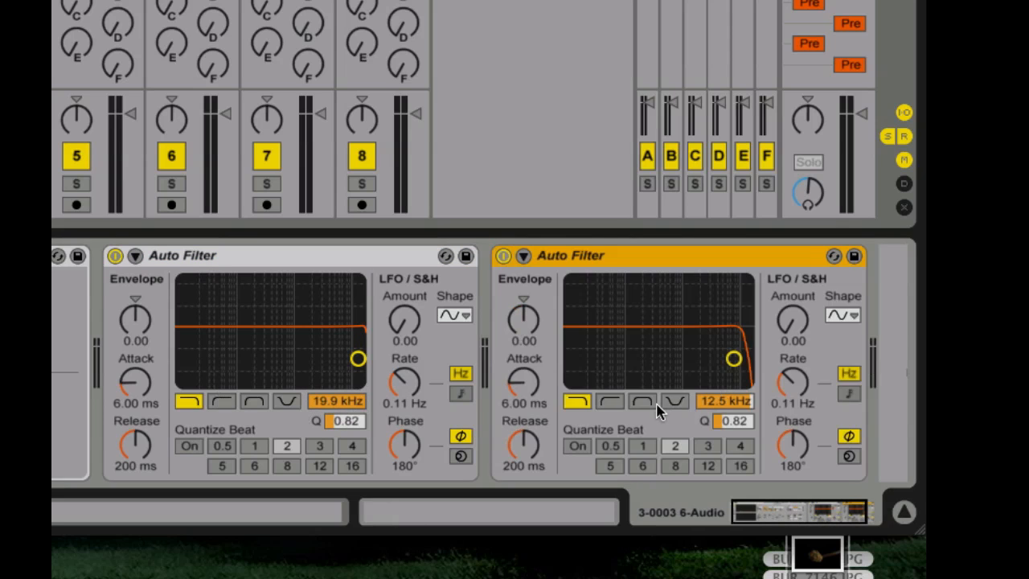
{"action": "left_click", "coordinate": [642, 400]}
{"action": "left_click_drag", "start_coordinate": [763, 517], "coordinate": [906, 512]}
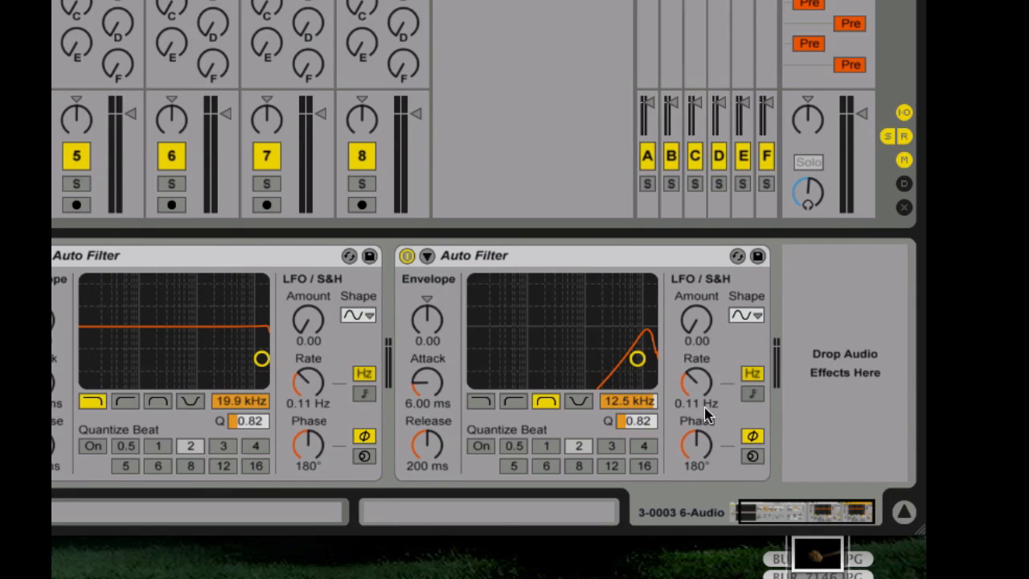
Set the second Auto Filter's LFO phase to 0.00° and its LFO rate to 0.02 Hz.
{"action": "left_click_drag", "start_coordinate": [697, 444], "coordinate": [697, 475]}
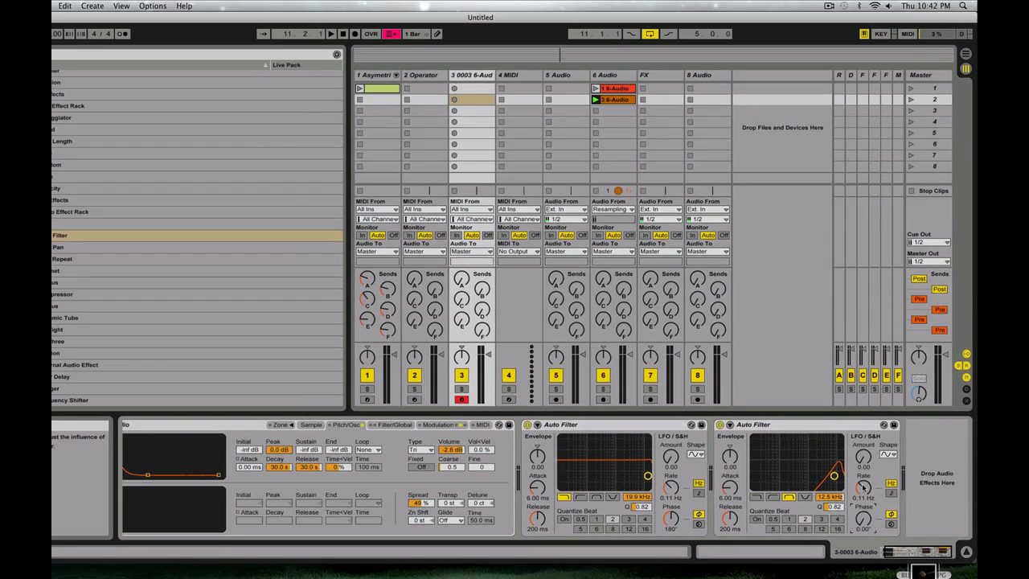
{"action": "left_click_drag", "start_coordinate": [864, 488], "coordinate": [864, 506]}
Arm track 6 and record into its third clip slot while sweeping the second Auto Filter's frequency from 19.9 kHz down to 111 Hz.
{"action": "left_click", "coordinate": [603, 399], "text": "super"}
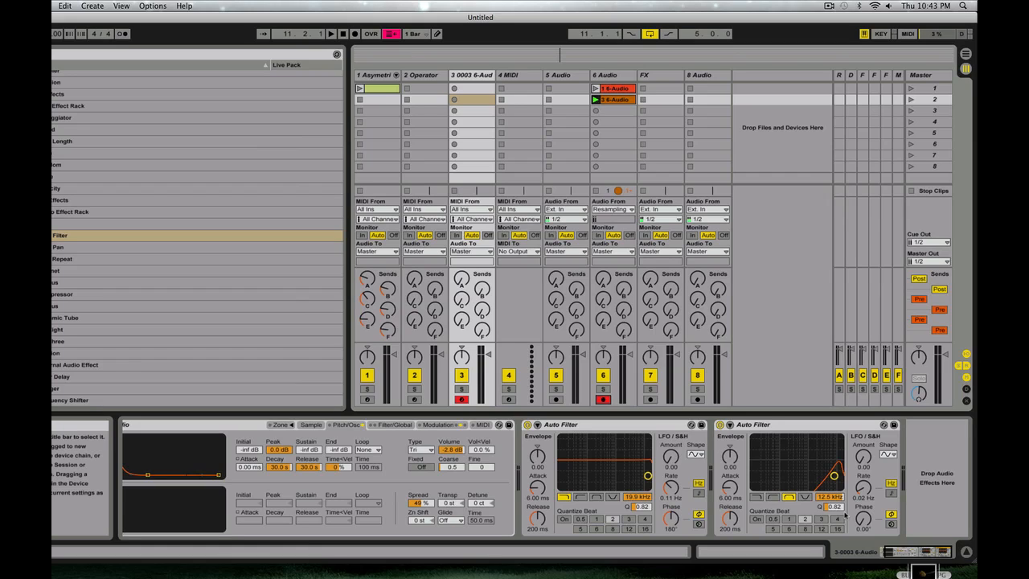
{"action": "left_click_drag", "start_coordinate": [836, 496], "coordinate": [842, 482]}
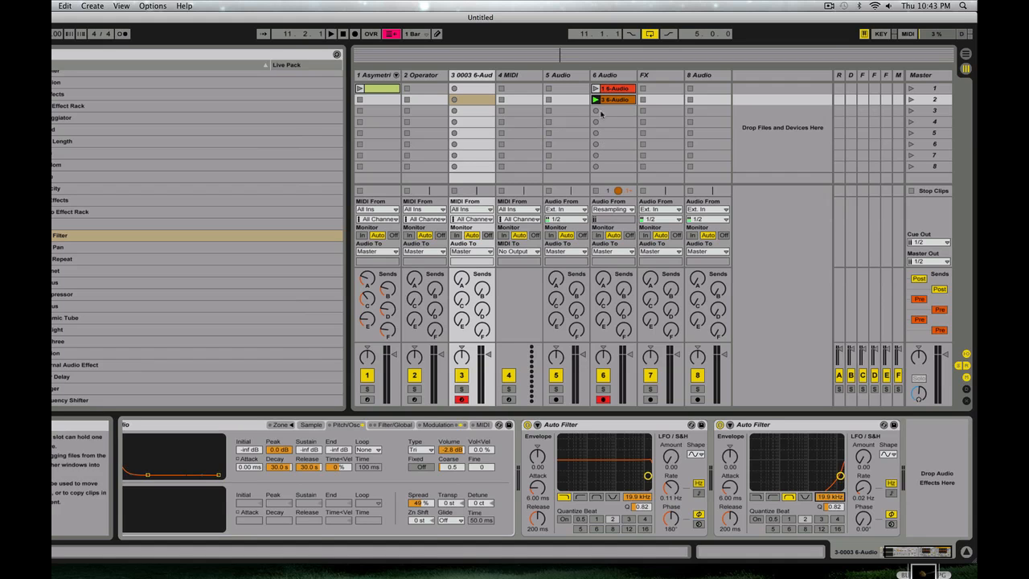
{"action": "left_click", "coordinate": [601, 112]}
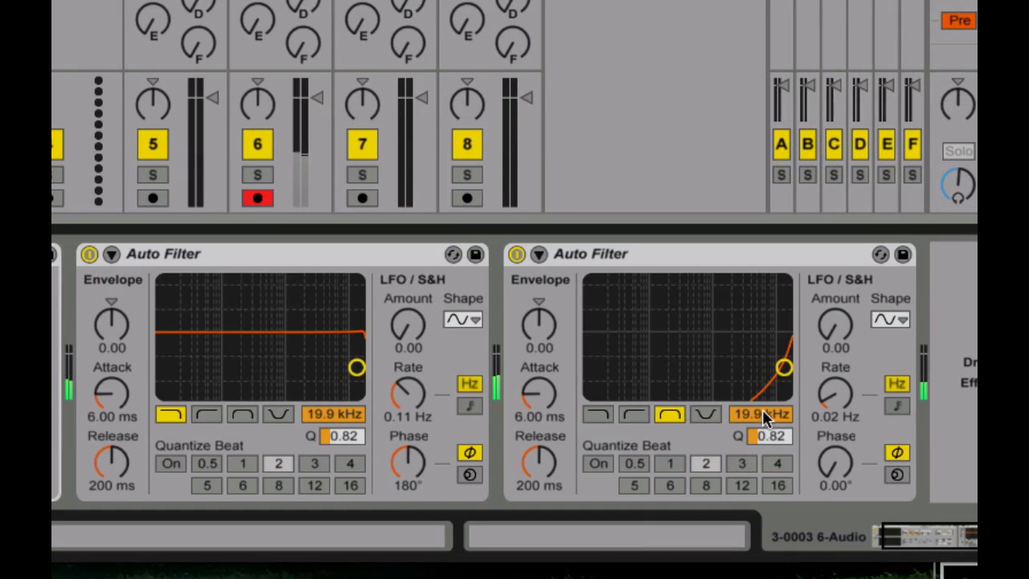
{"action": "left_click_drag", "start_coordinate": [762, 409], "coordinate": [762, 503]}
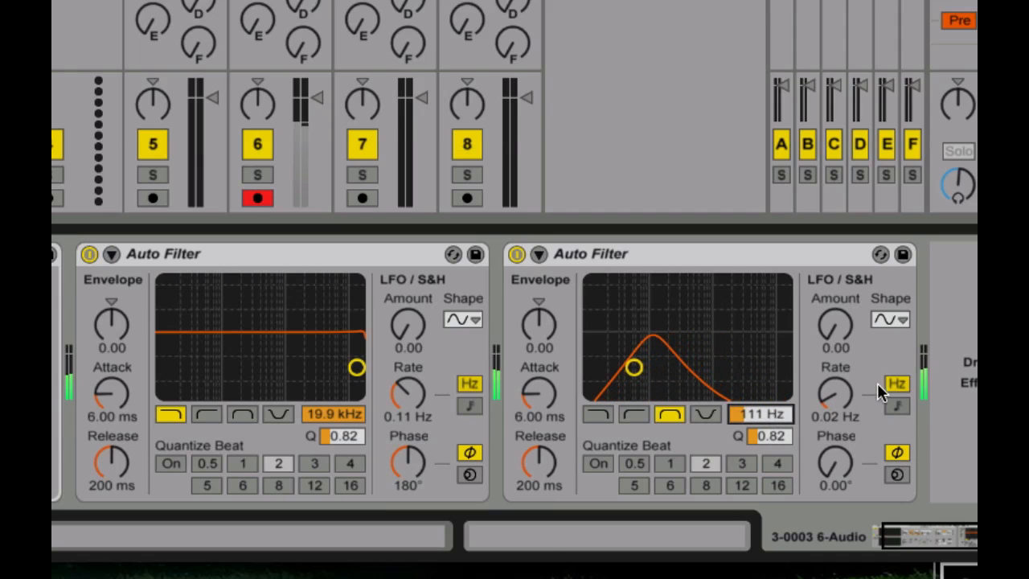
Tempo-sync the second Auto Filter's LFO with an amount of 30.0 and sweep the filter frequency up to 3.41 kHz.
{"action": "left_click", "coordinate": [894, 404]}
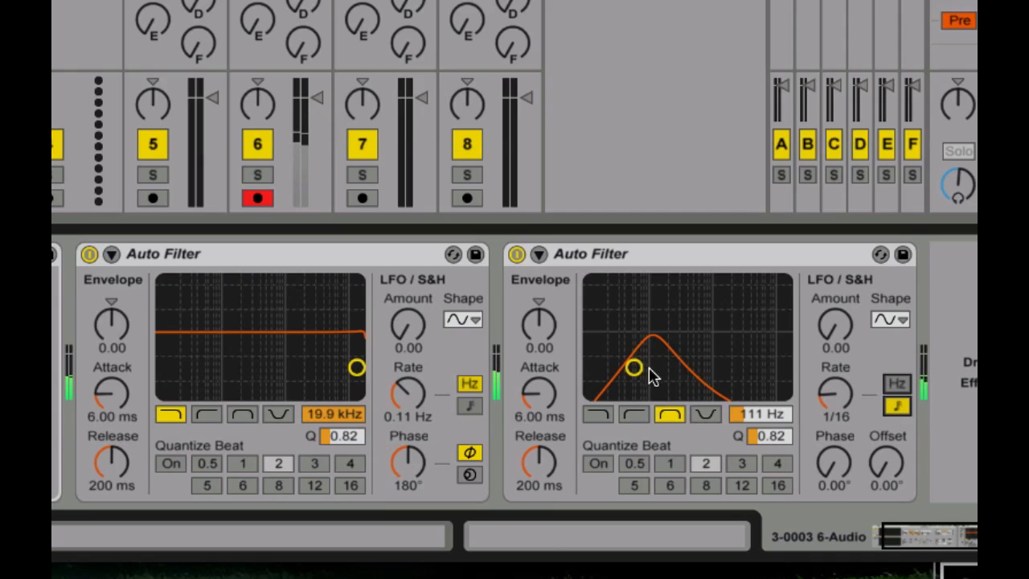
{"action": "left_click_drag", "start_coordinate": [760, 414], "coordinate": [760, 391]}
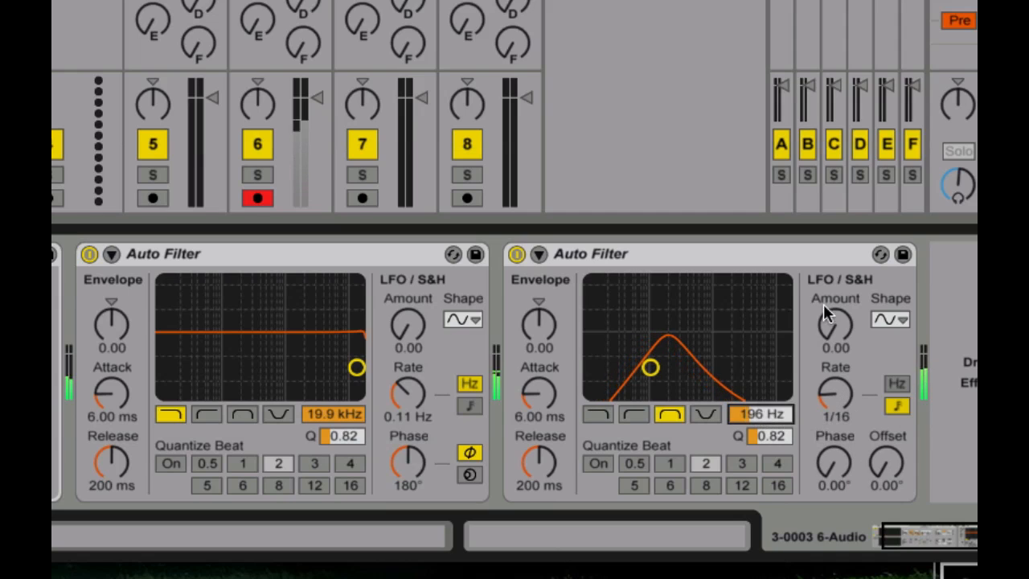
{"action": "left_click_drag", "start_coordinate": [826, 313], "coordinate": [826, 275]}
{"action": "left_click_drag", "start_coordinate": [777, 413], "coordinate": [777, 352]}
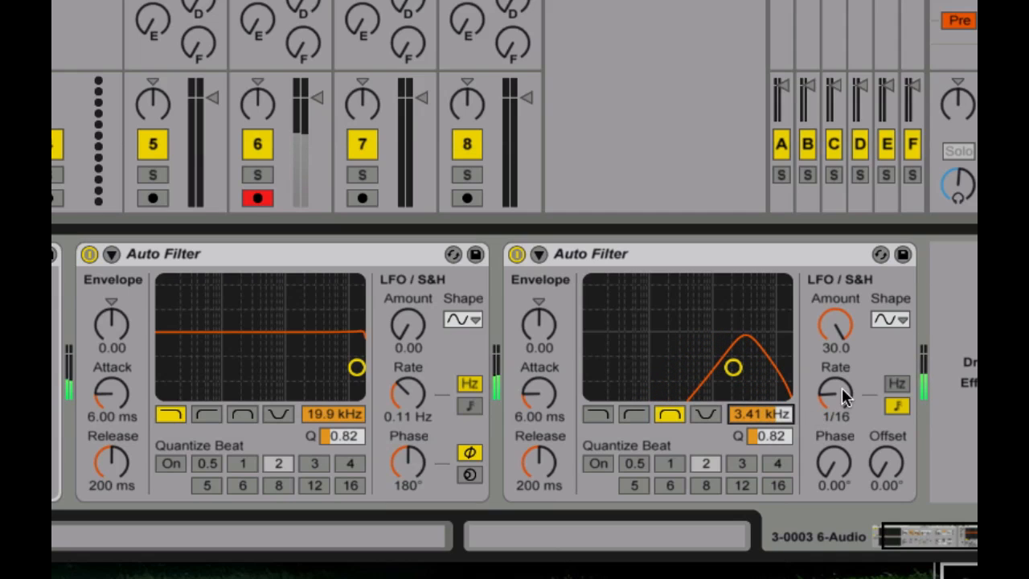
Set the second Auto Filter's LFO rate to 1/8 and its shape to a downward sawtooth.
{"action": "left_click_drag", "start_coordinate": [839, 393], "coordinate": [839, 378]}
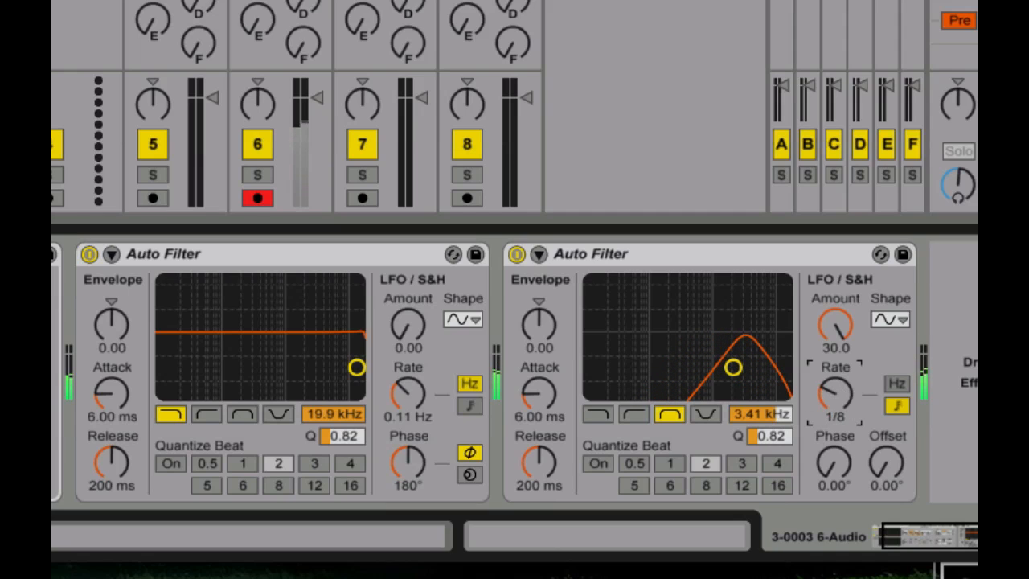
{"action": "left_click", "coordinate": [890, 319]}
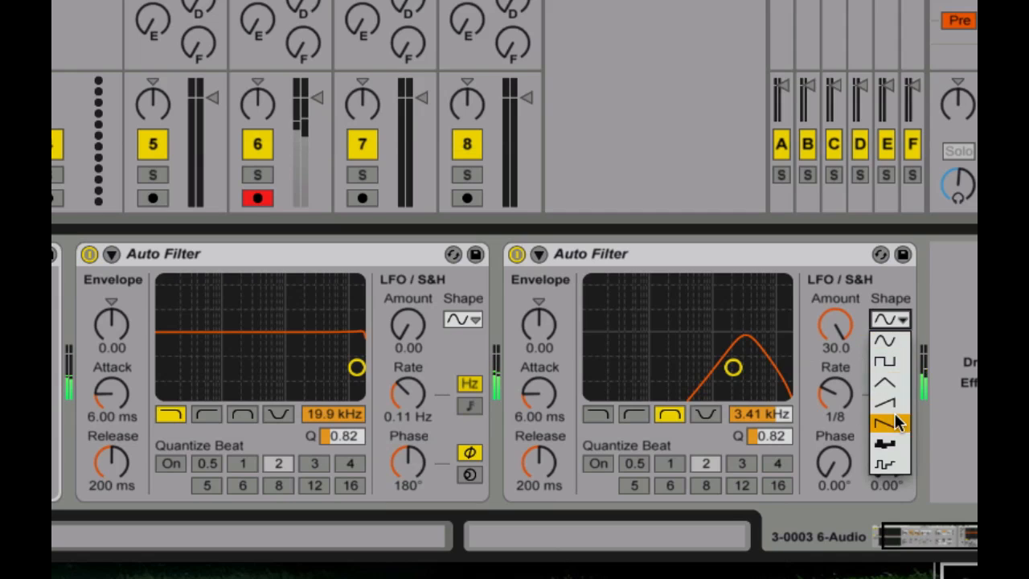
{"action": "left_click", "coordinate": [894, 424]}
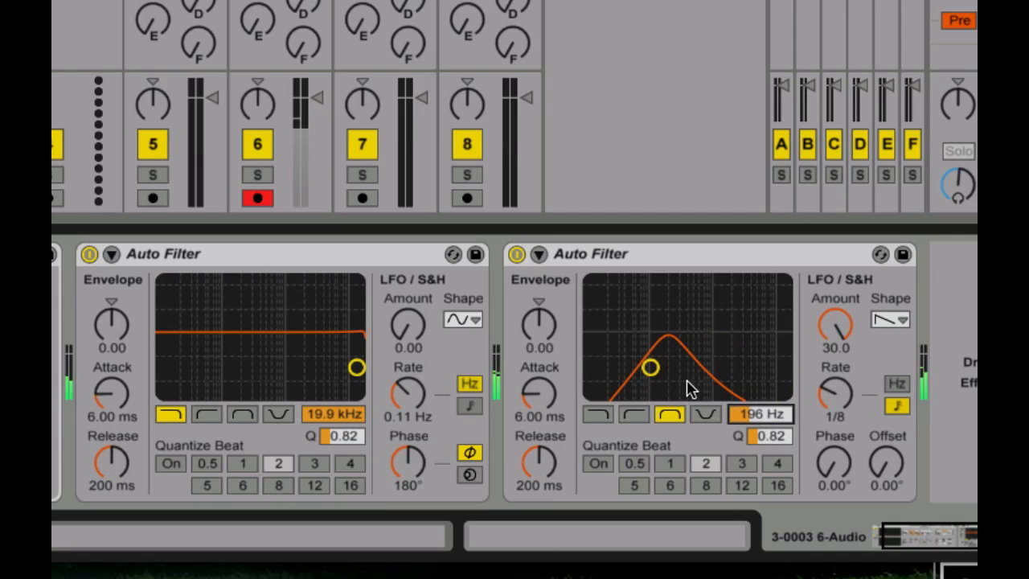
Sweep the second Auto Filter's frequency through 1.15 kHz to 555 Hz and lower its Q to 0.20.
{"action": "left_click_drag", "start_coordinate": [682, 386], "coordinate": [680, 361]}
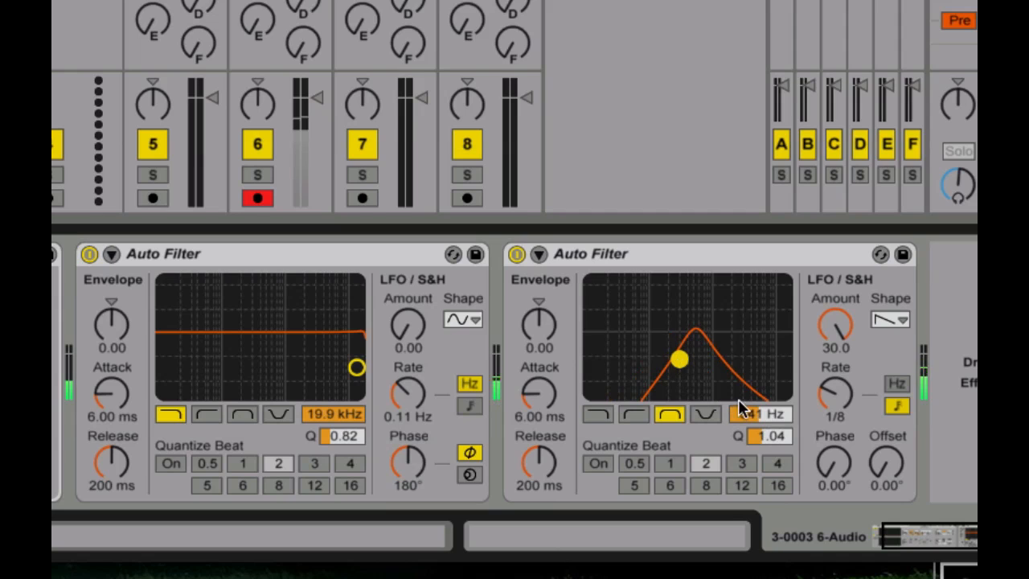
{"action": "left_click_drag", "start_coordinate": [760, 416], "coordinate": [760, 395]}
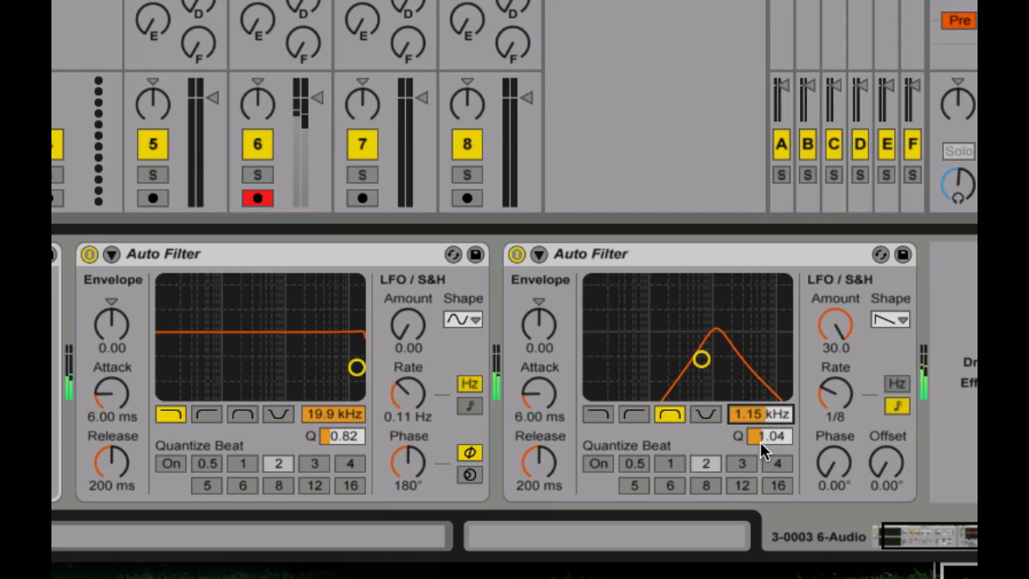
{"action": "left_click_drag", "start_coordinate": [763, 451], "coordinate": [763, 486]}
{"action": "left_click_drag", "start_coordinate": [770, 413], "coordinate": [760, 393]}
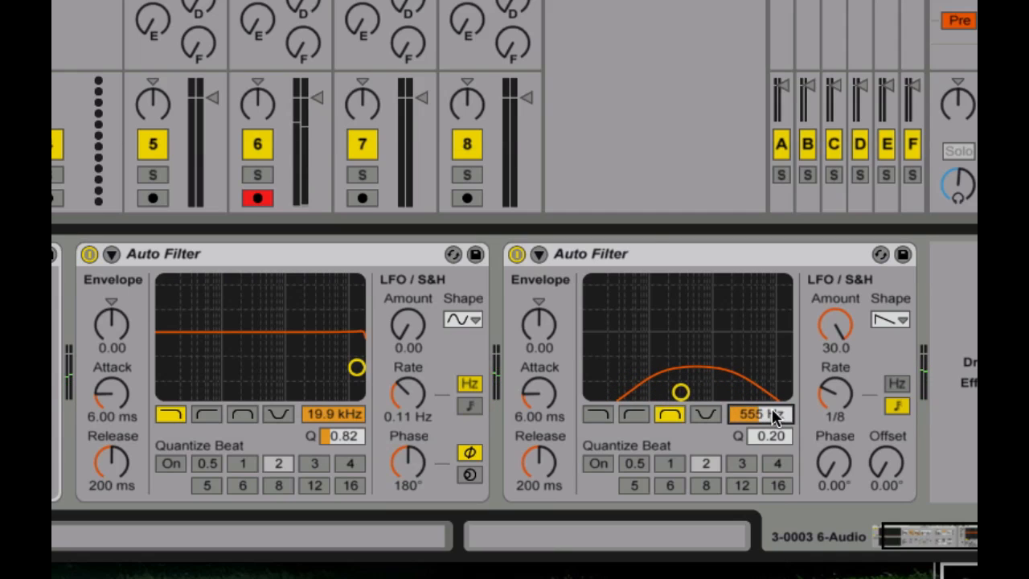